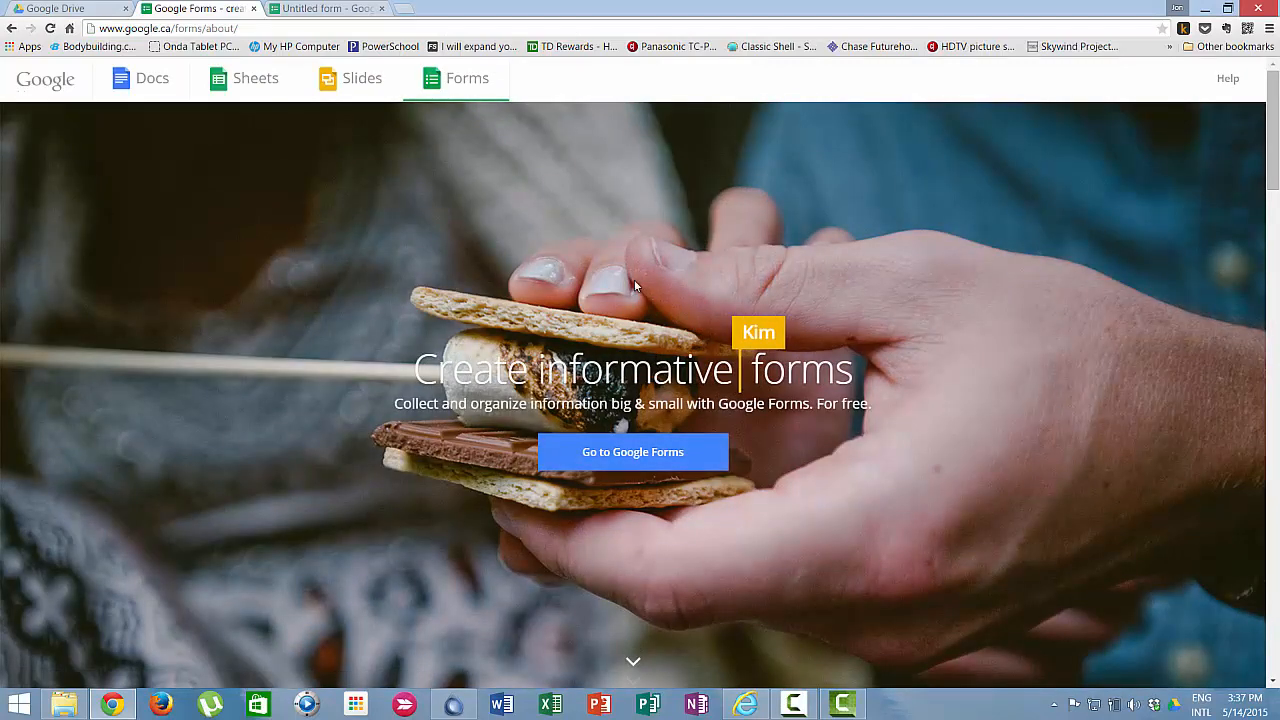
- Create a new Google Form from Google Drive inside the shared folder Mikes' Hard Lemonade, accepting its sharing permissions
left_click(623, 455)
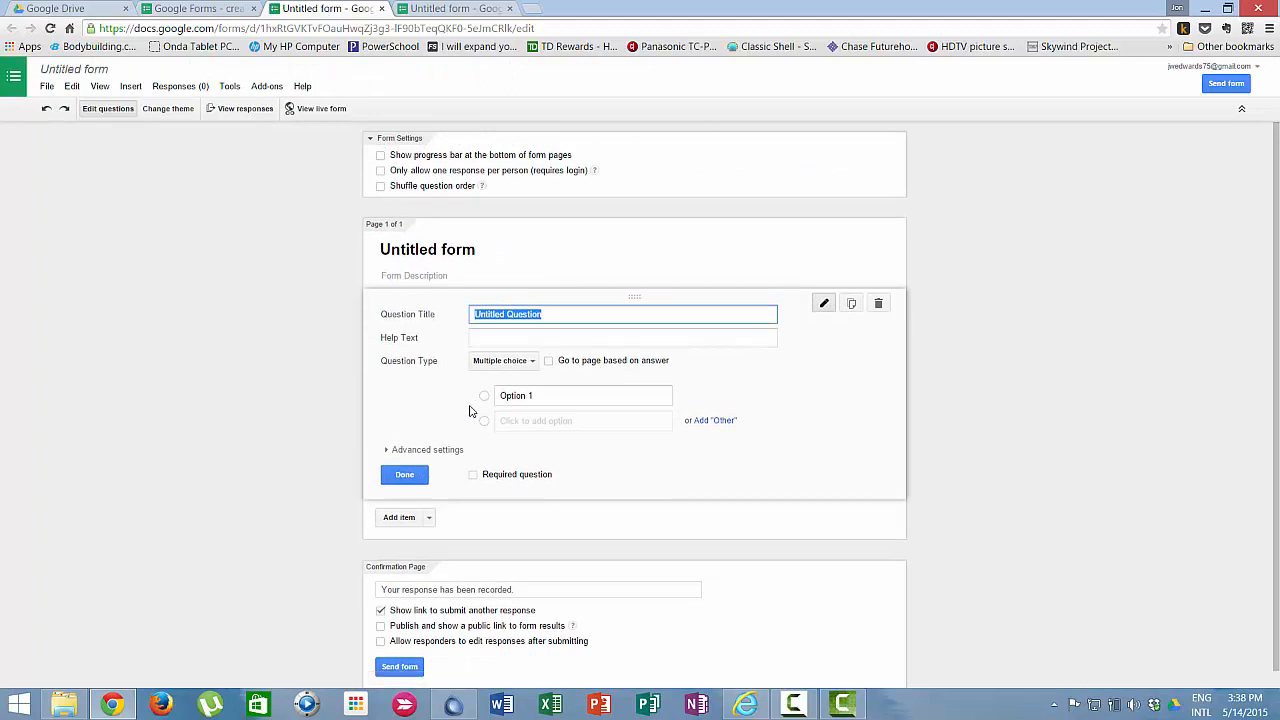
left_click(89, 7)
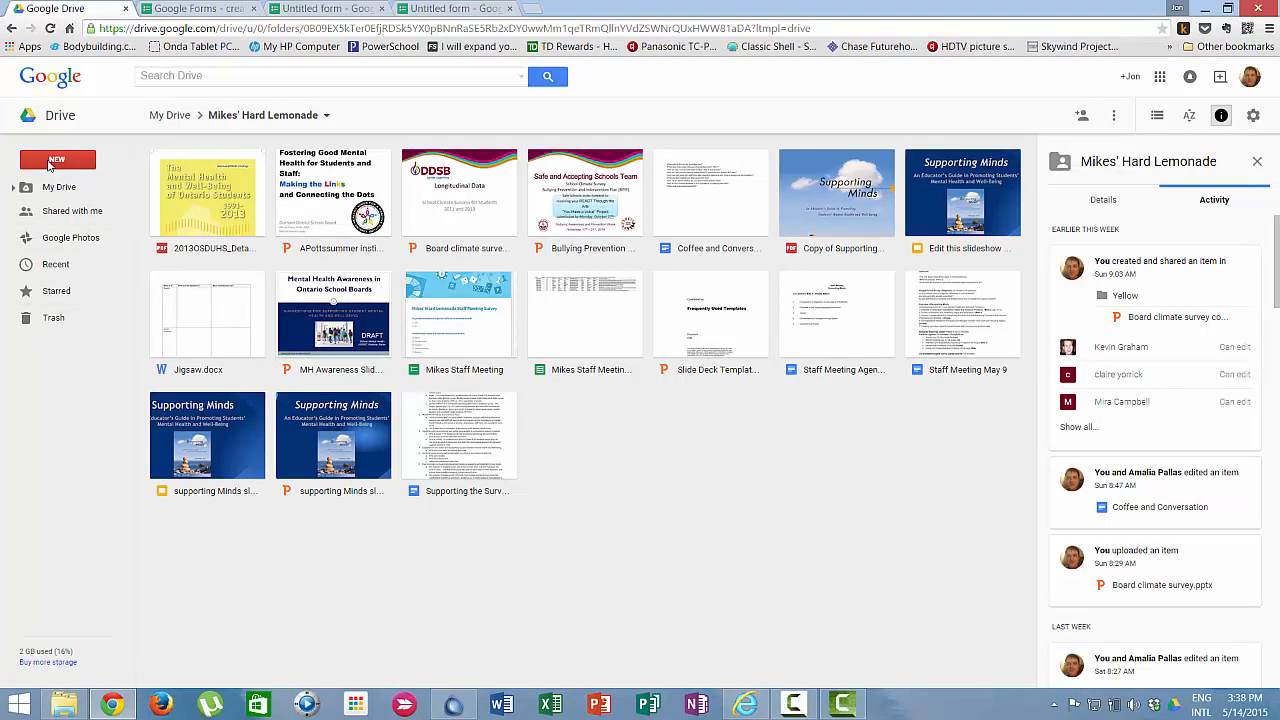
left_click(48, 165)
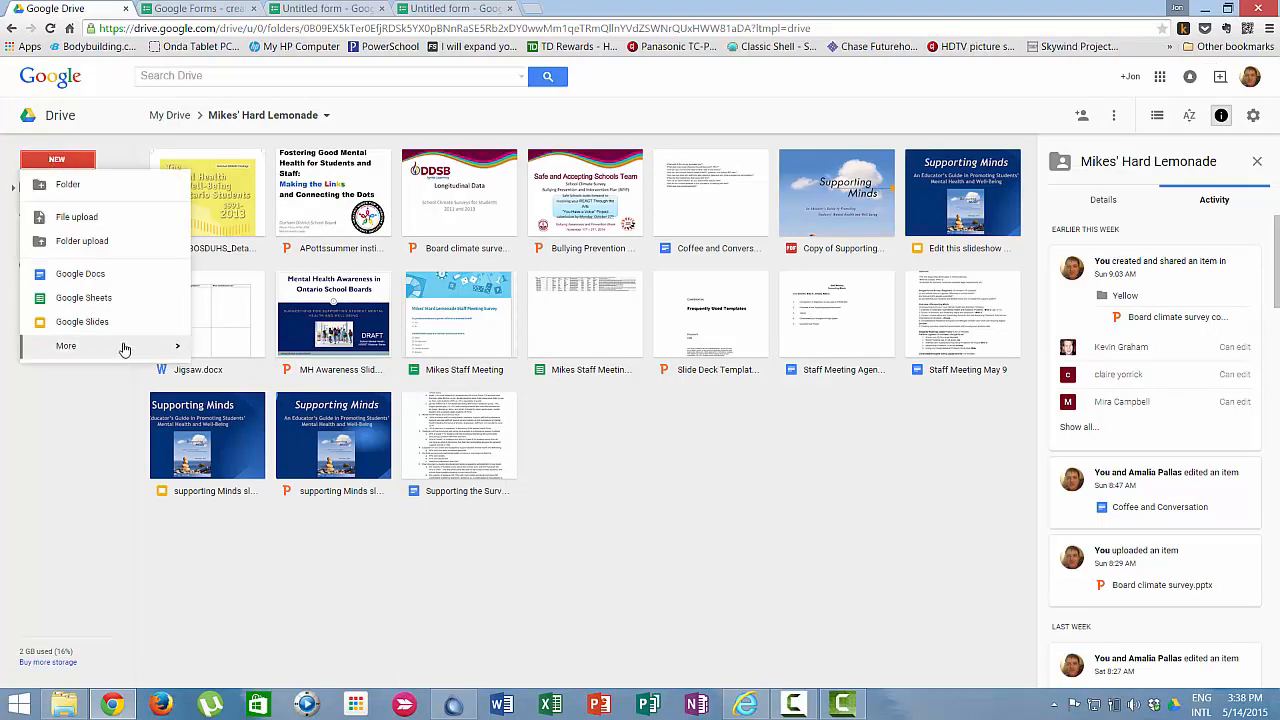
mouse_move(125, 348)
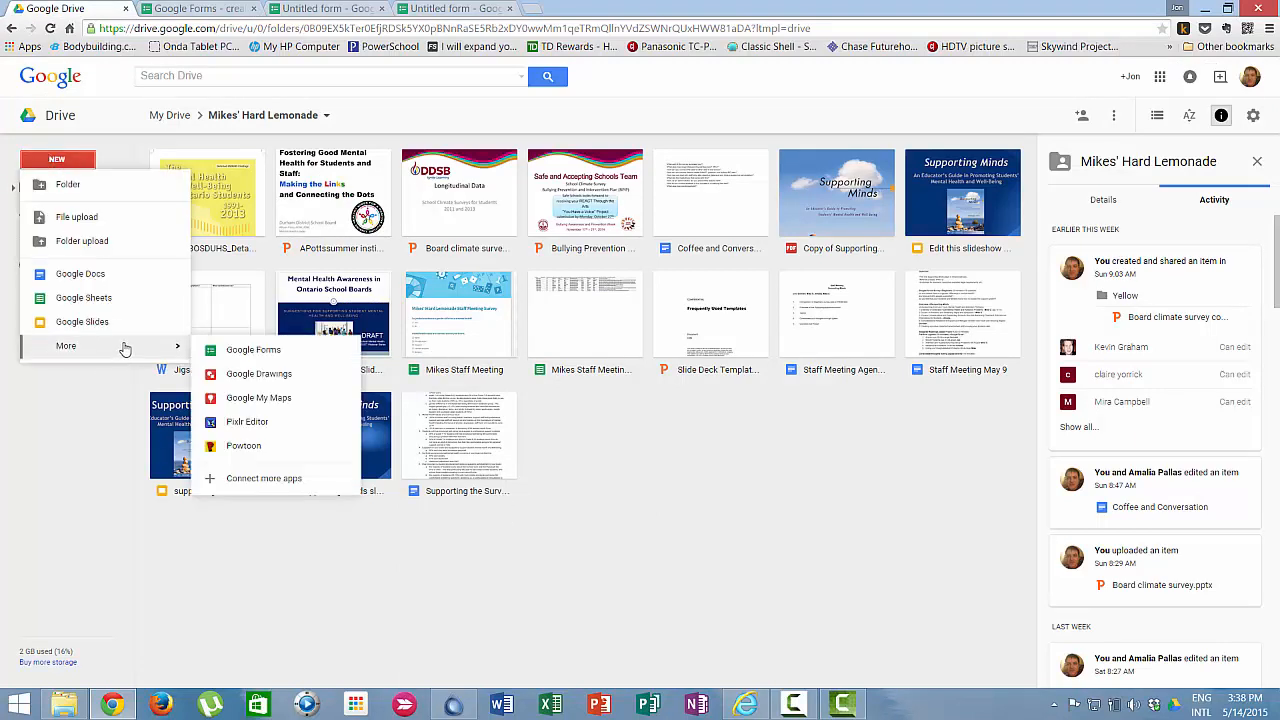
left_click(256, 356)
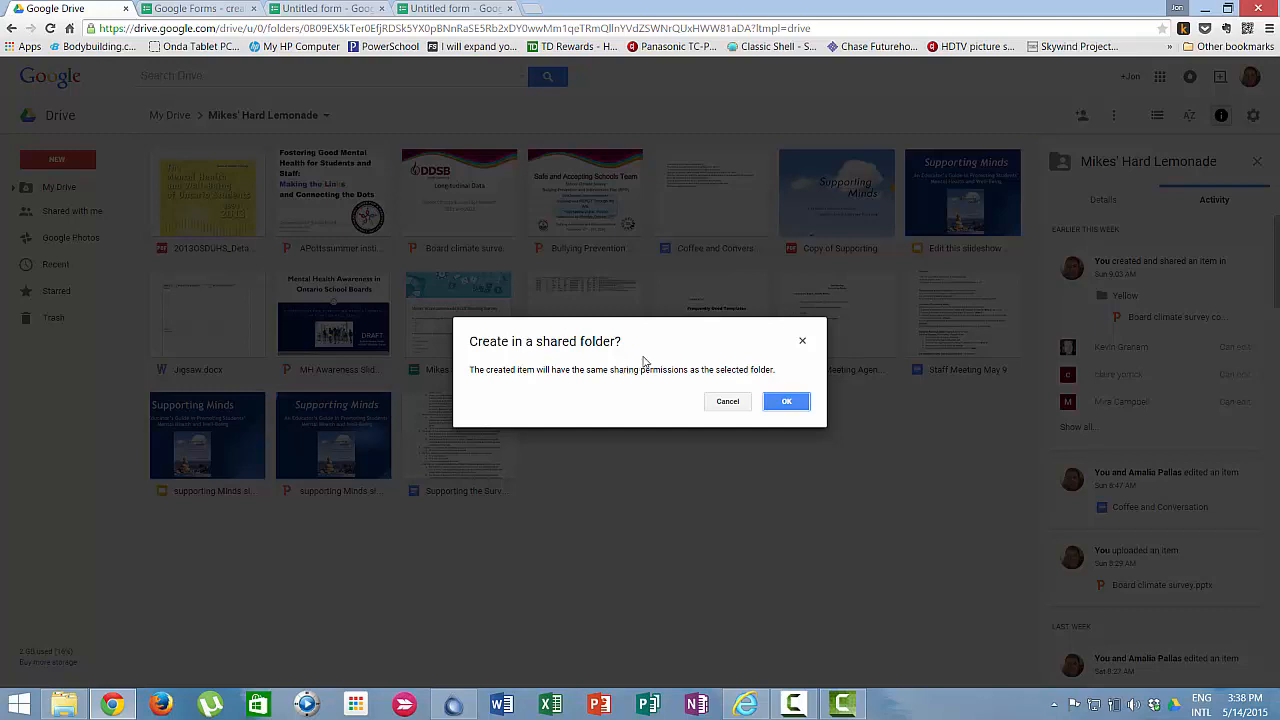
left_click(786, 401)
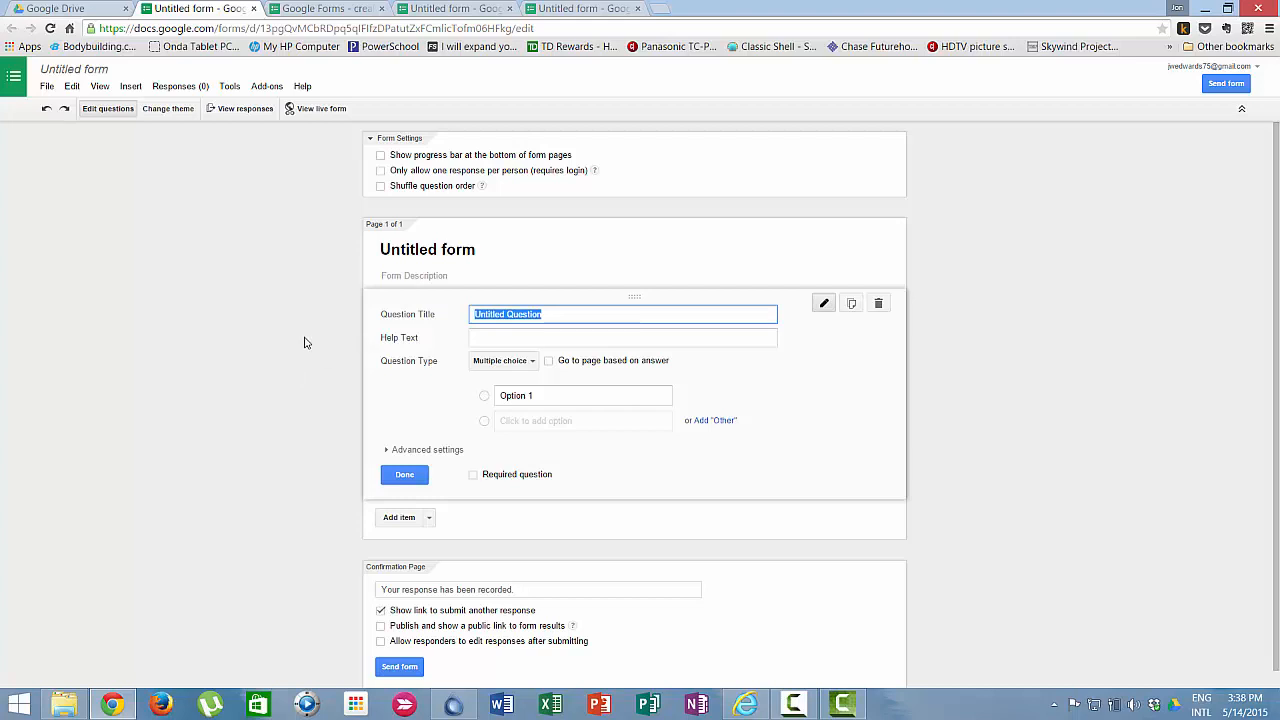
- Apply the Birthday Cats theme to the form
left_click(167, 109)
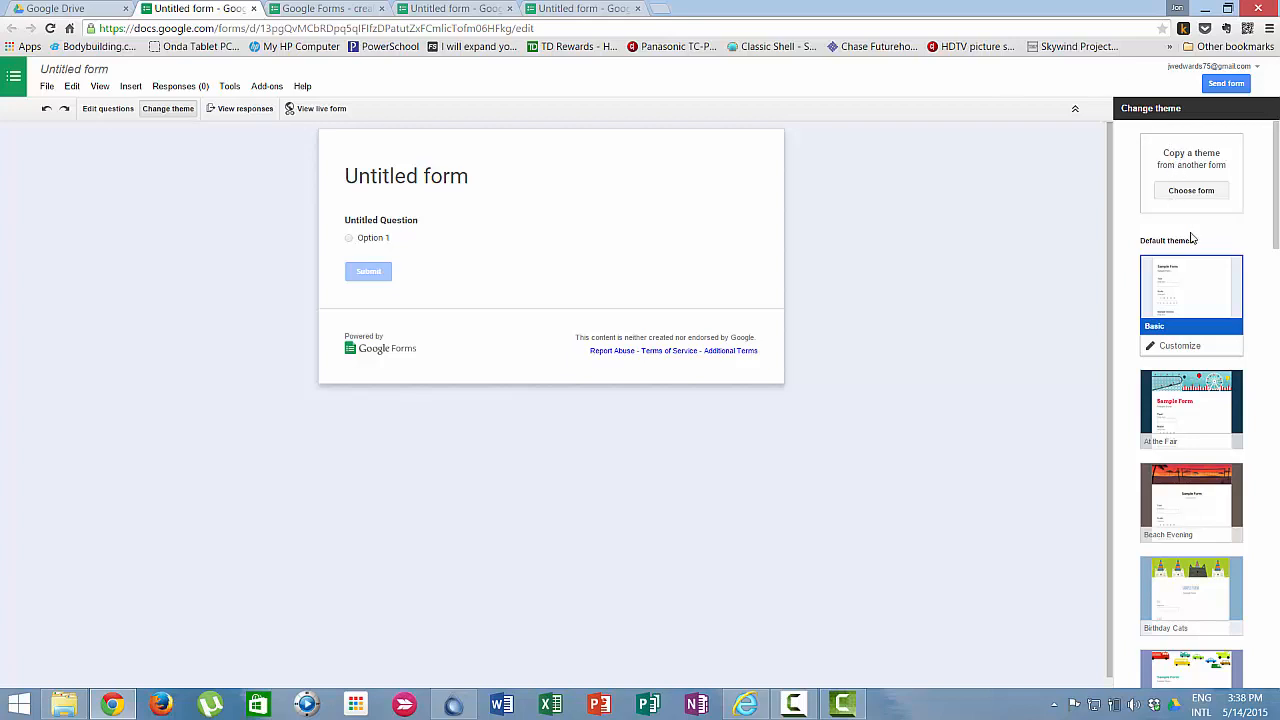
scroll(1203, 346, "down", 1)
scroll(1204, 346, "down", 1)
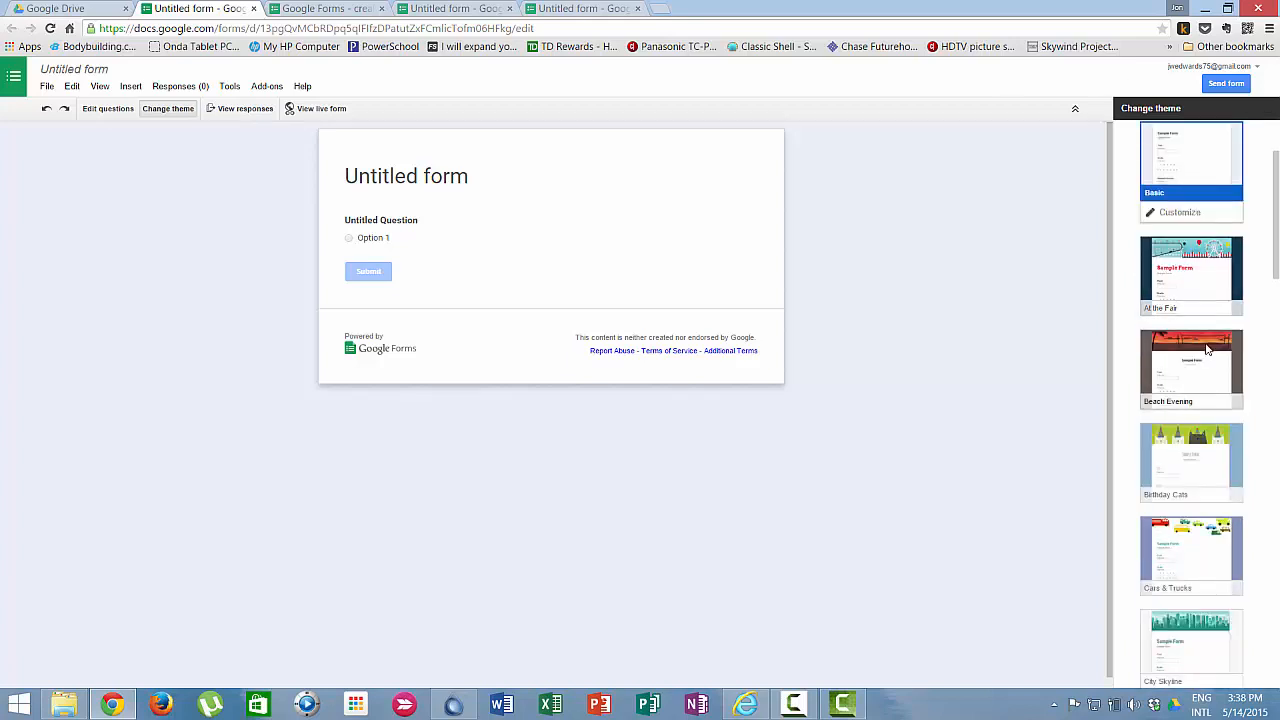
scroll(1199, 336, "down", 1)
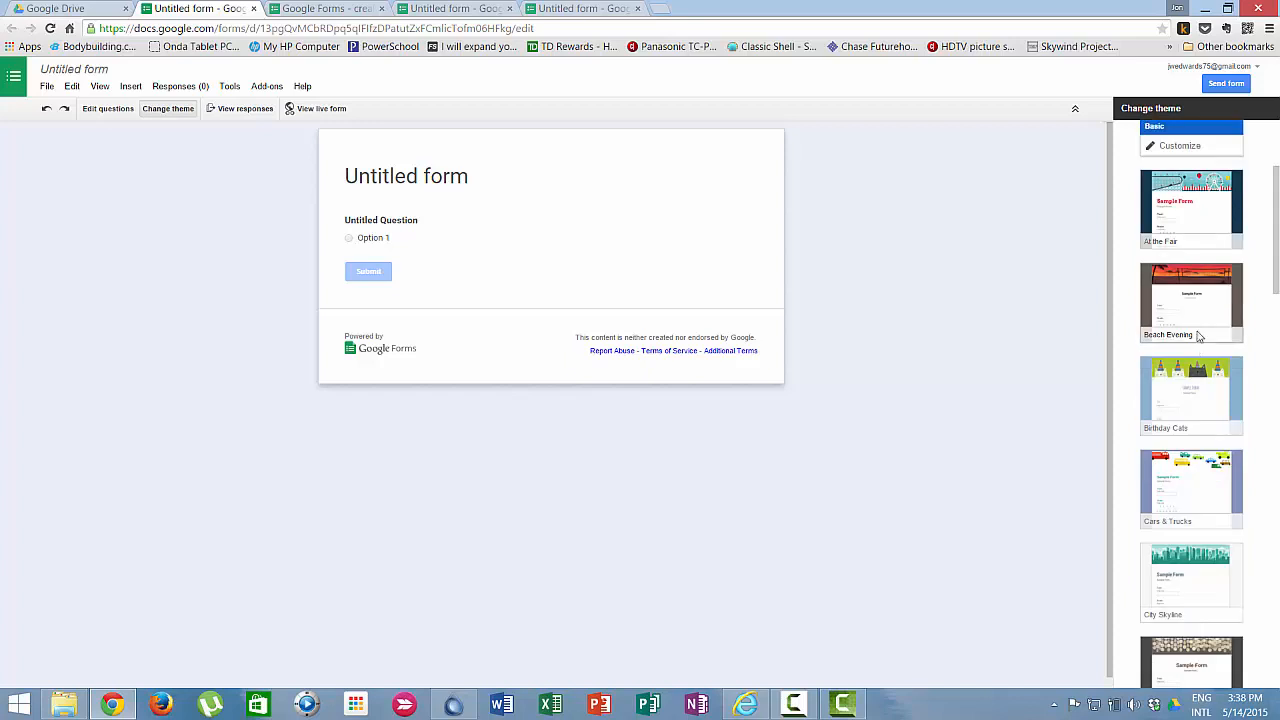
left_click(1188, 402)
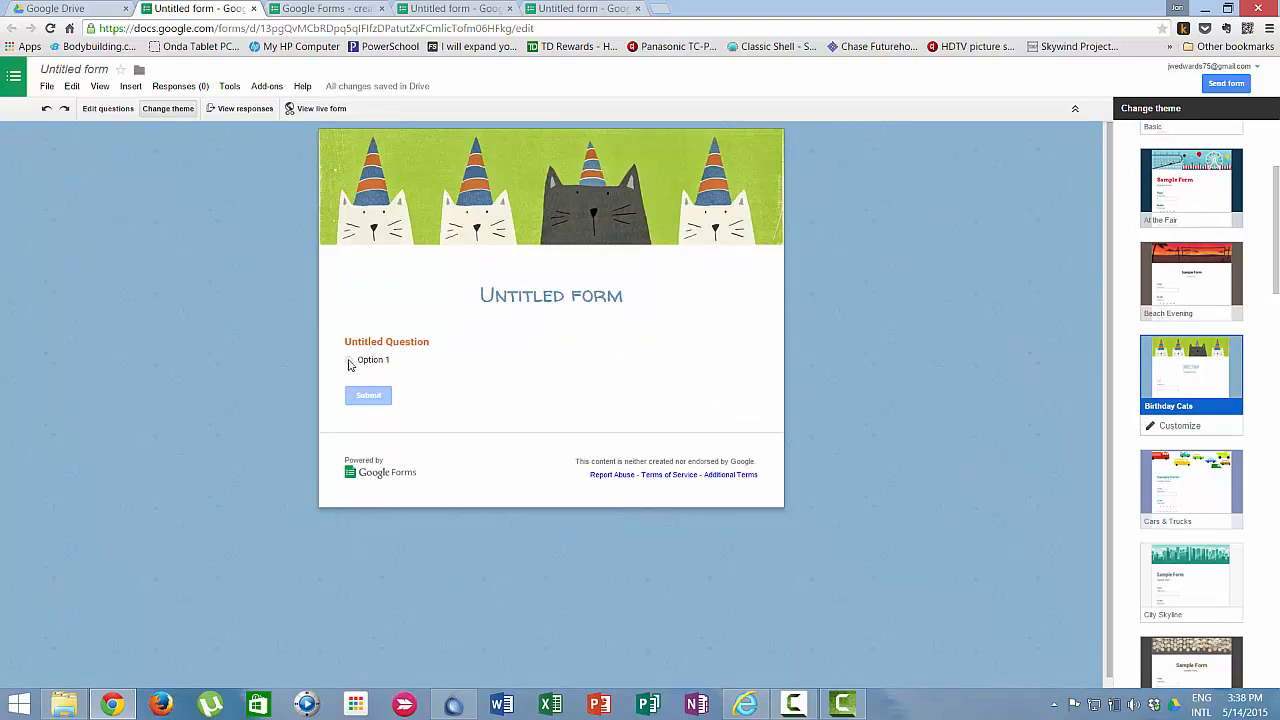
left_click(351, 363)
left_click(402, 402)
- Return to editing the questions and title the form "Cat Survey"
left_click(105, 110)
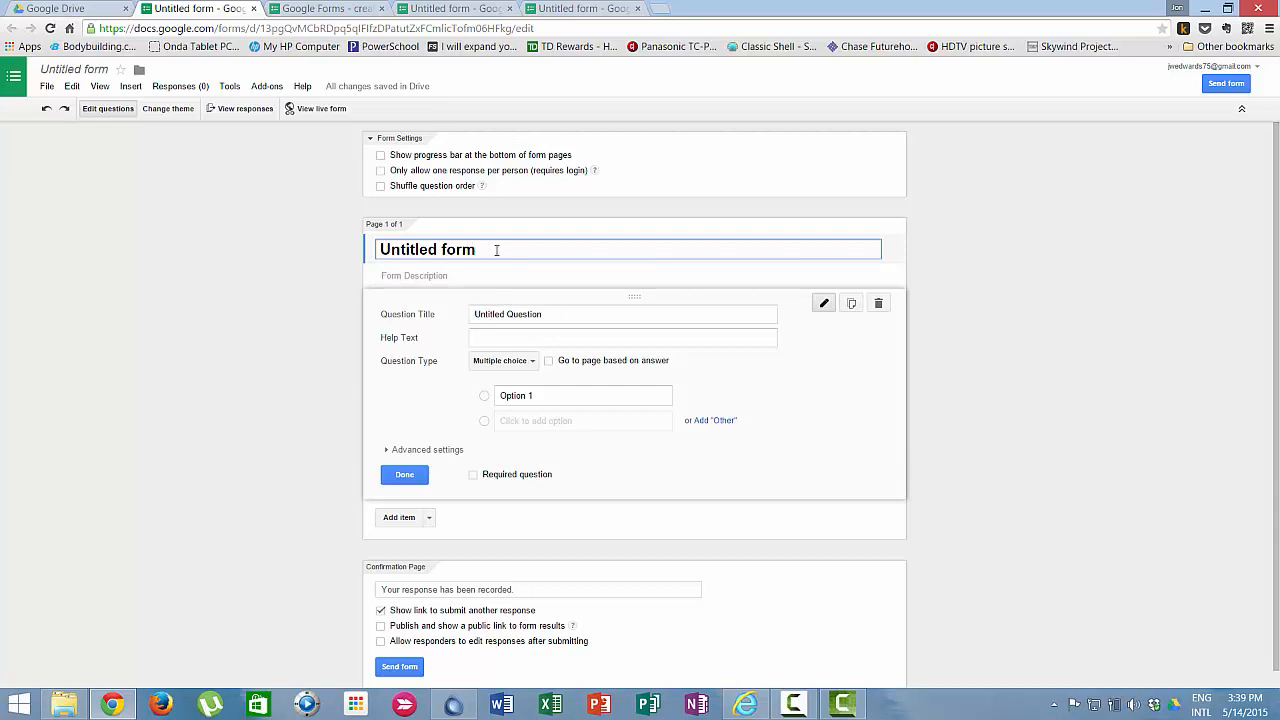
triple_click(432, 252)
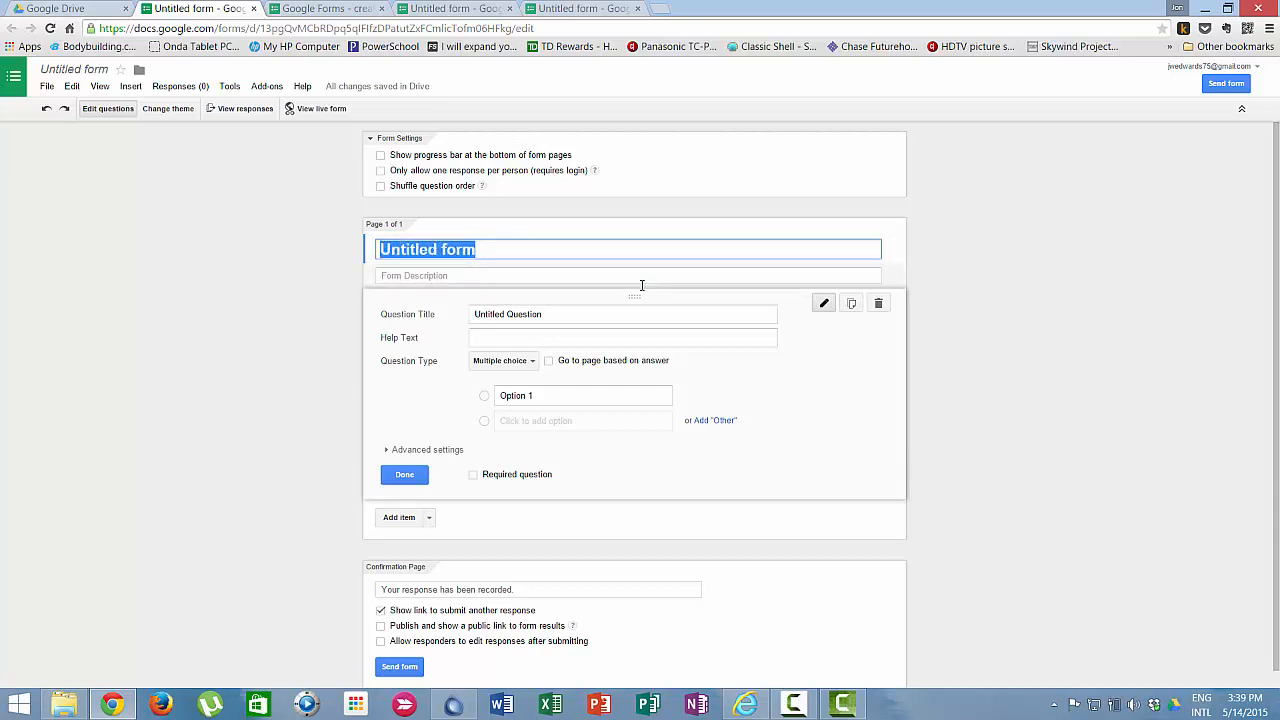
type("C")
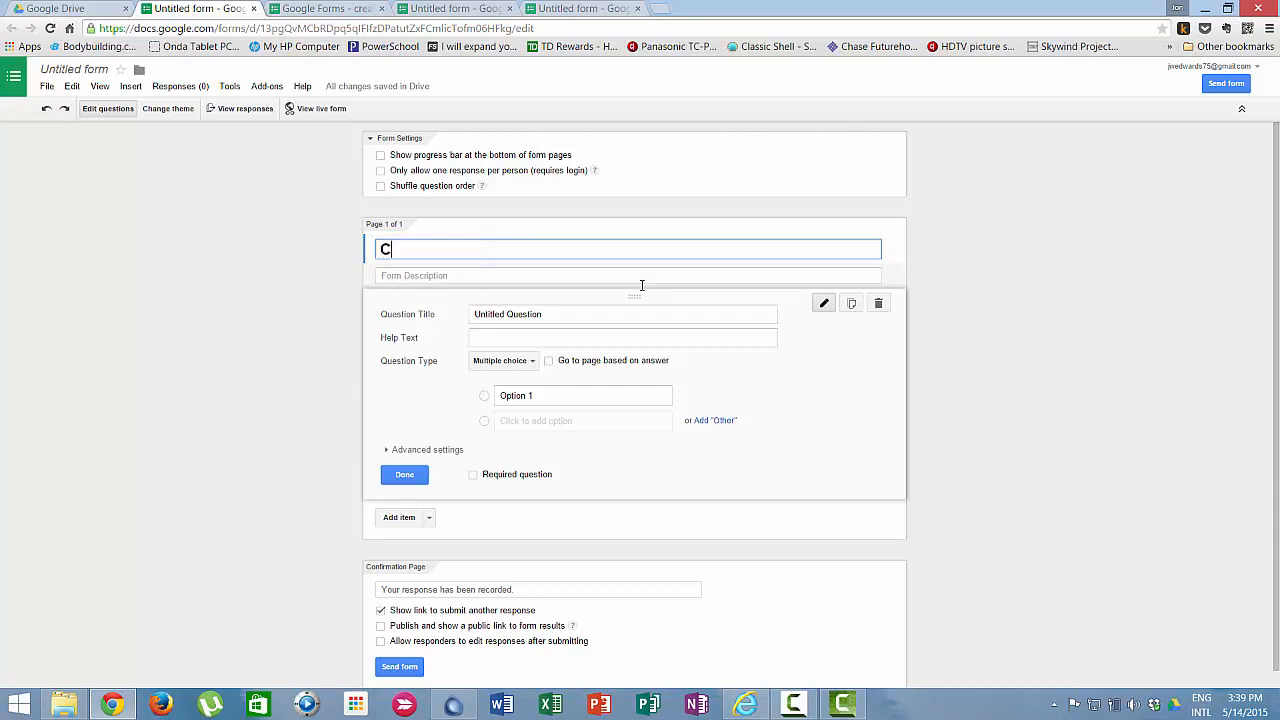
type("at Survey")
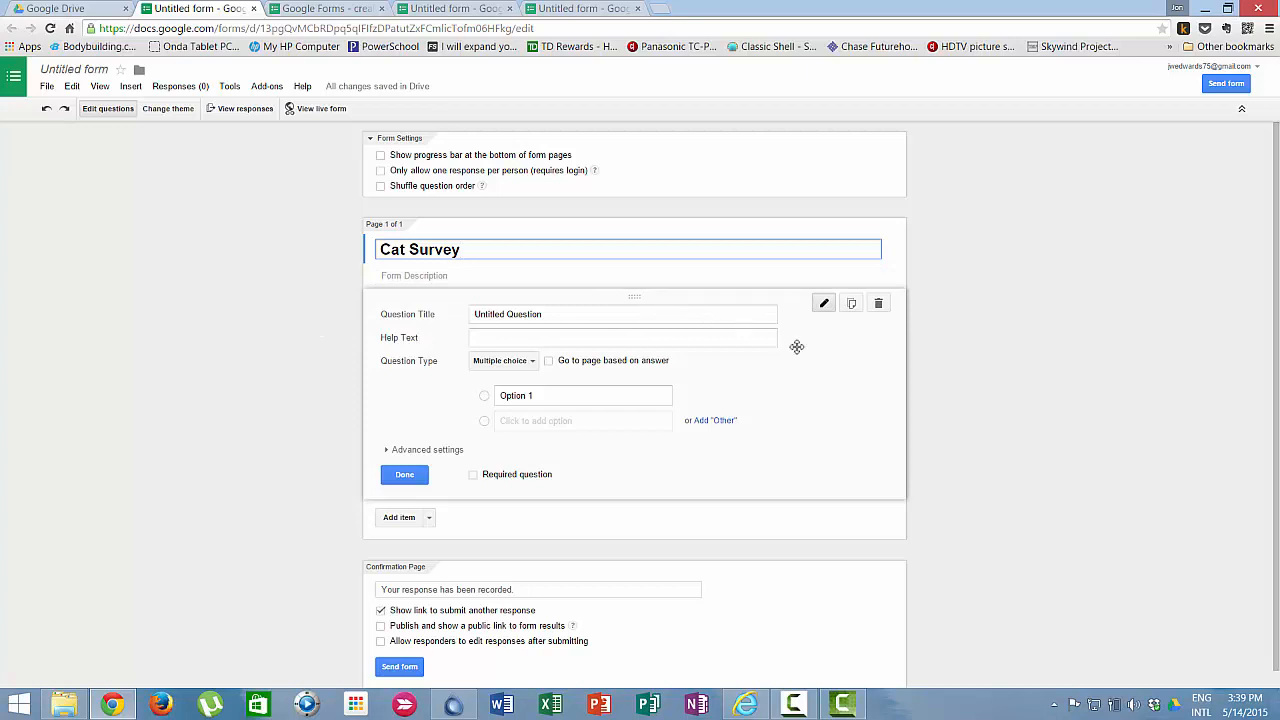
- Title the first question "Why are cats so awesome?" and set its type to Paragraph text
left_click(533, 312)
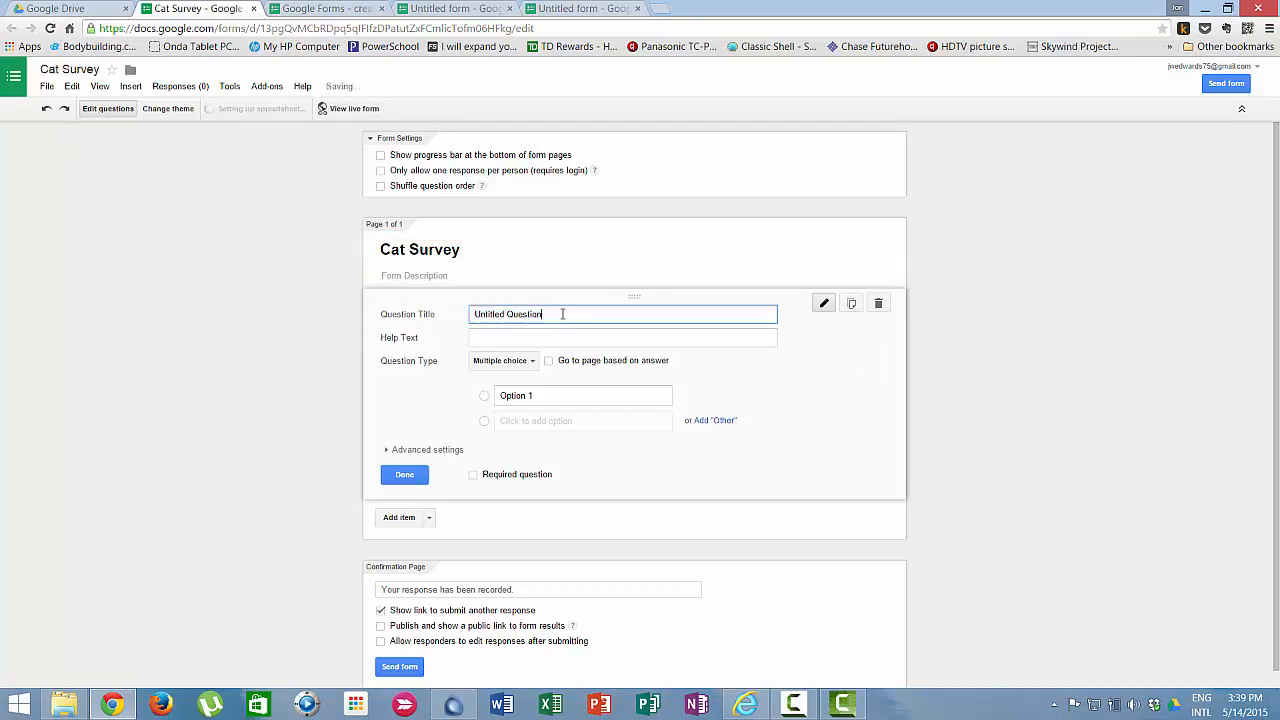
left_click_drag(563, 314, 457, 322)
type("W")
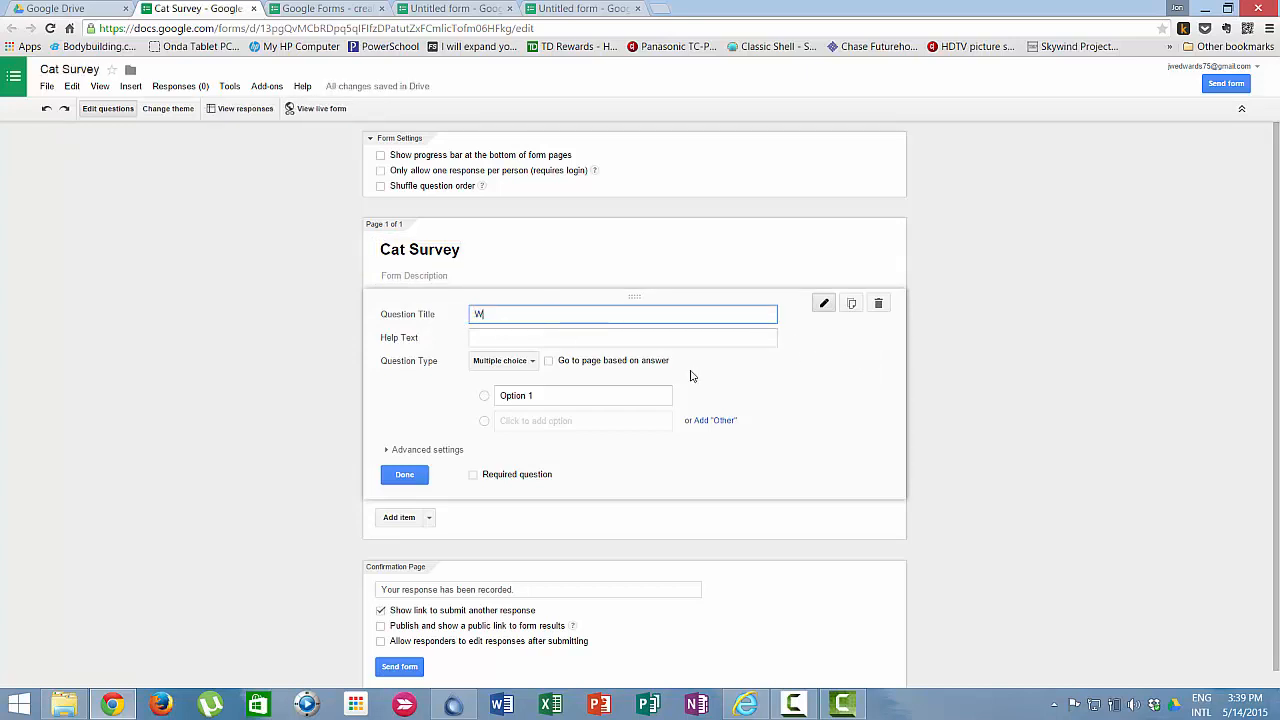
type("hy are cats so awesome?")
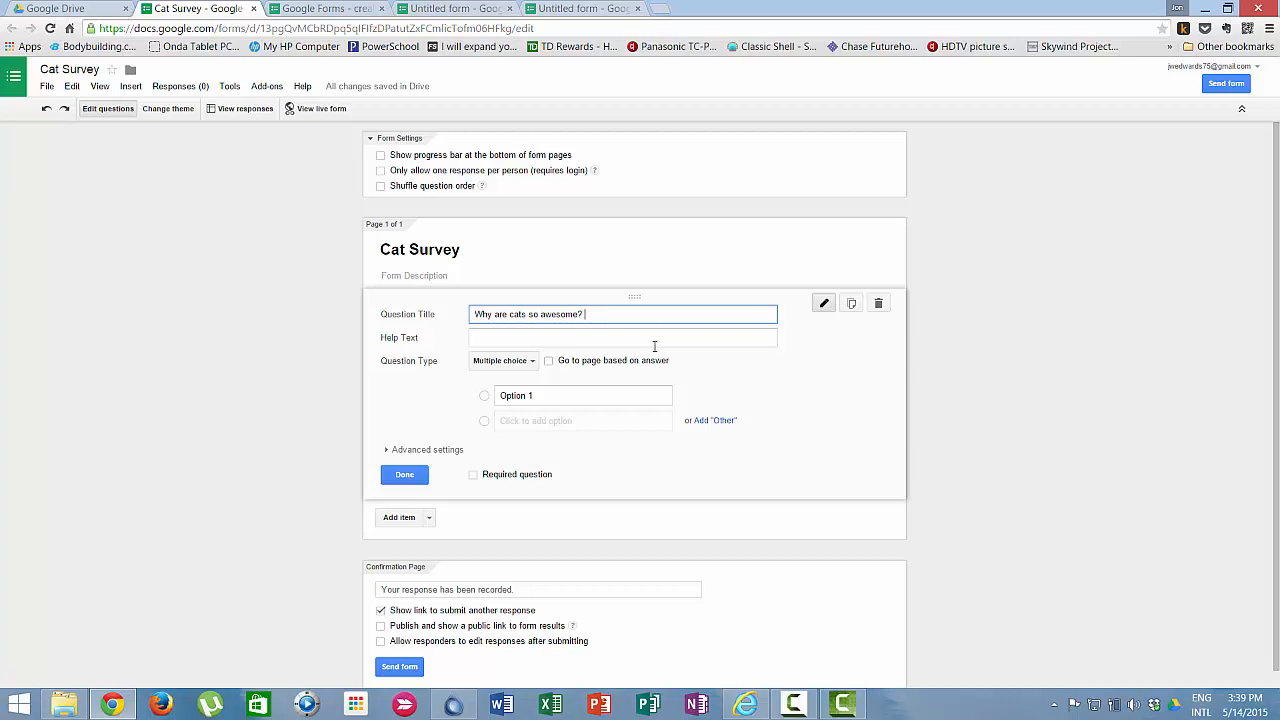
left_click(534, 367)
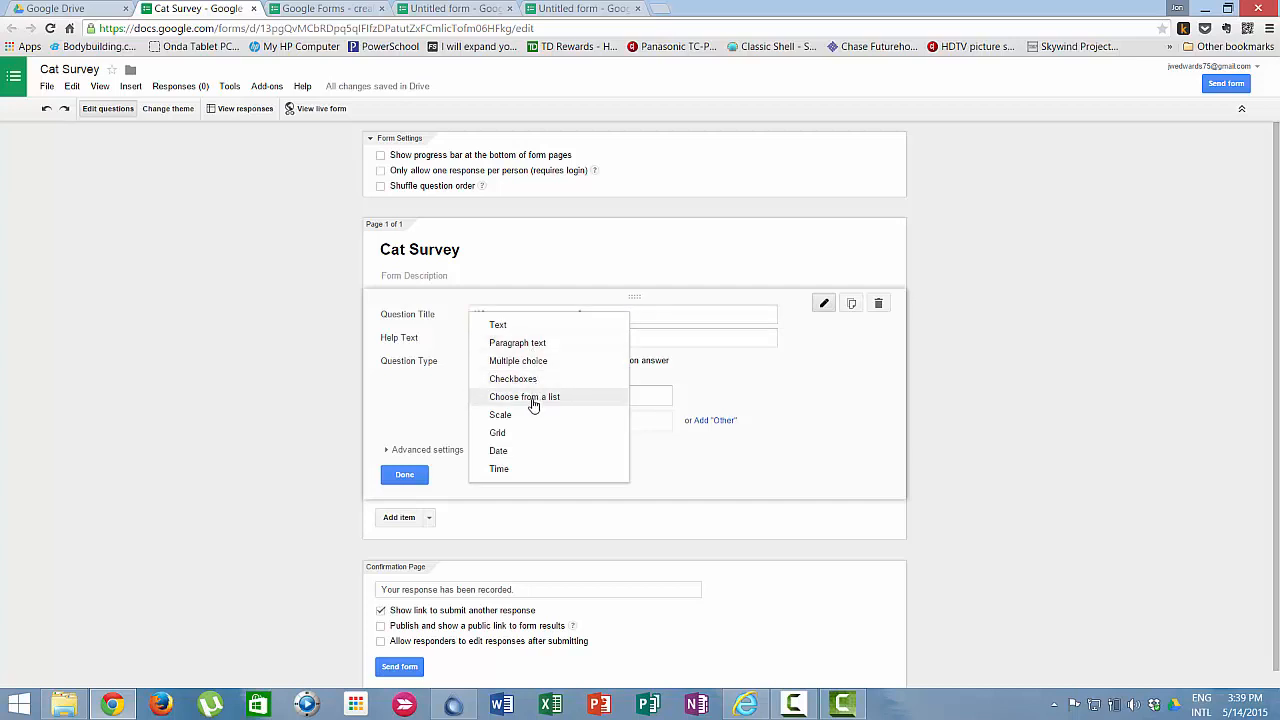
left_click(532, 343)
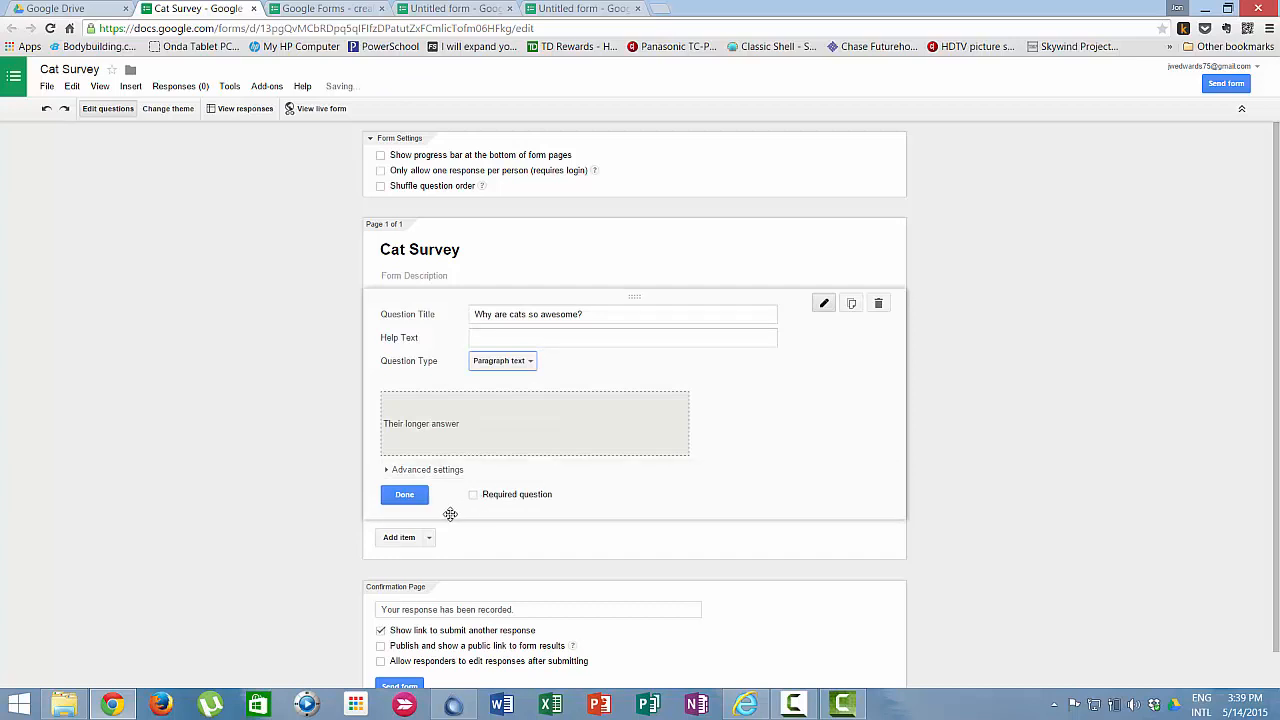
- Add a second question, "How awesome are cats?", as a Scale question ranging from 1 to 10
scroll(450, 514, "down", 1)
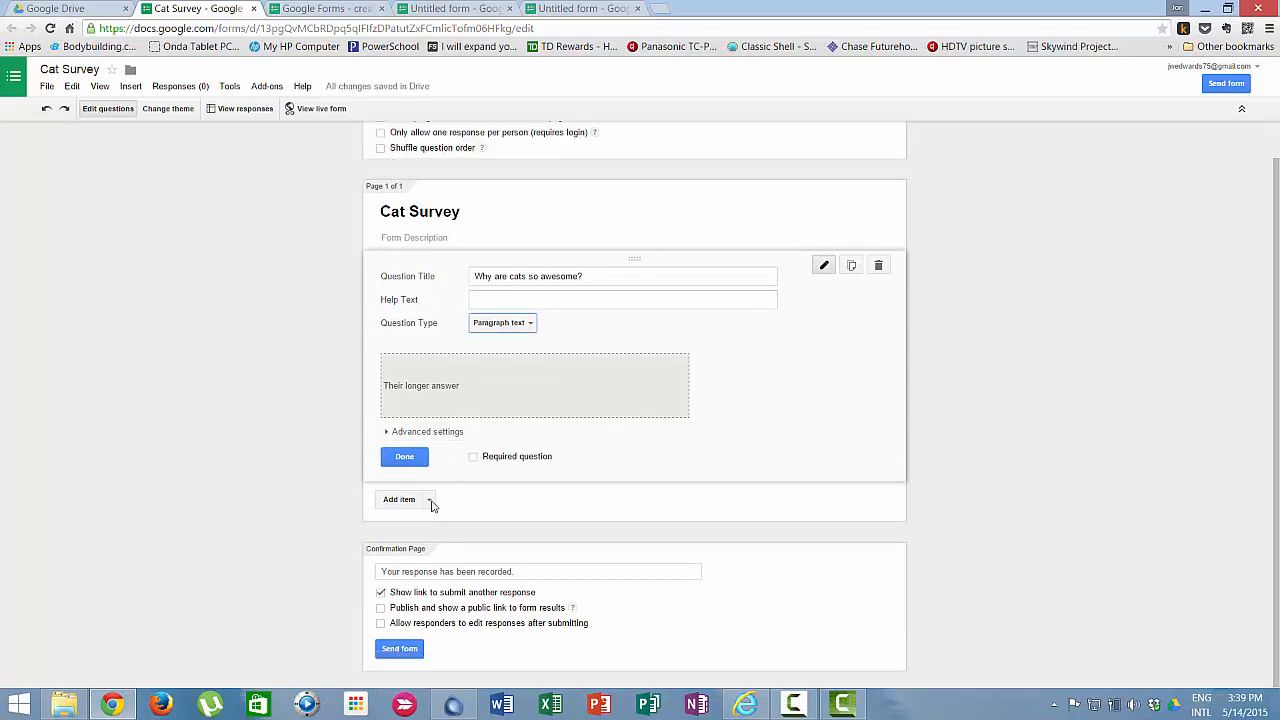
left_click(398, 501)
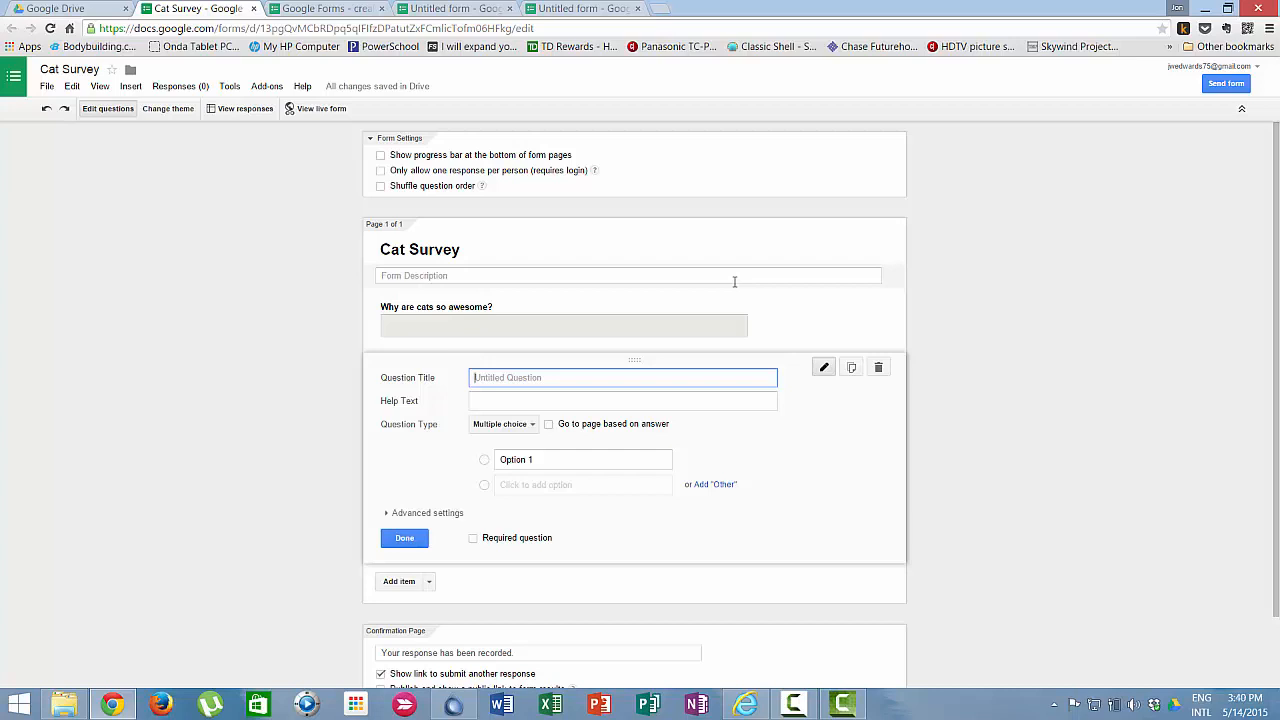
type("How awesome are cats?")
left_click(533, 427)
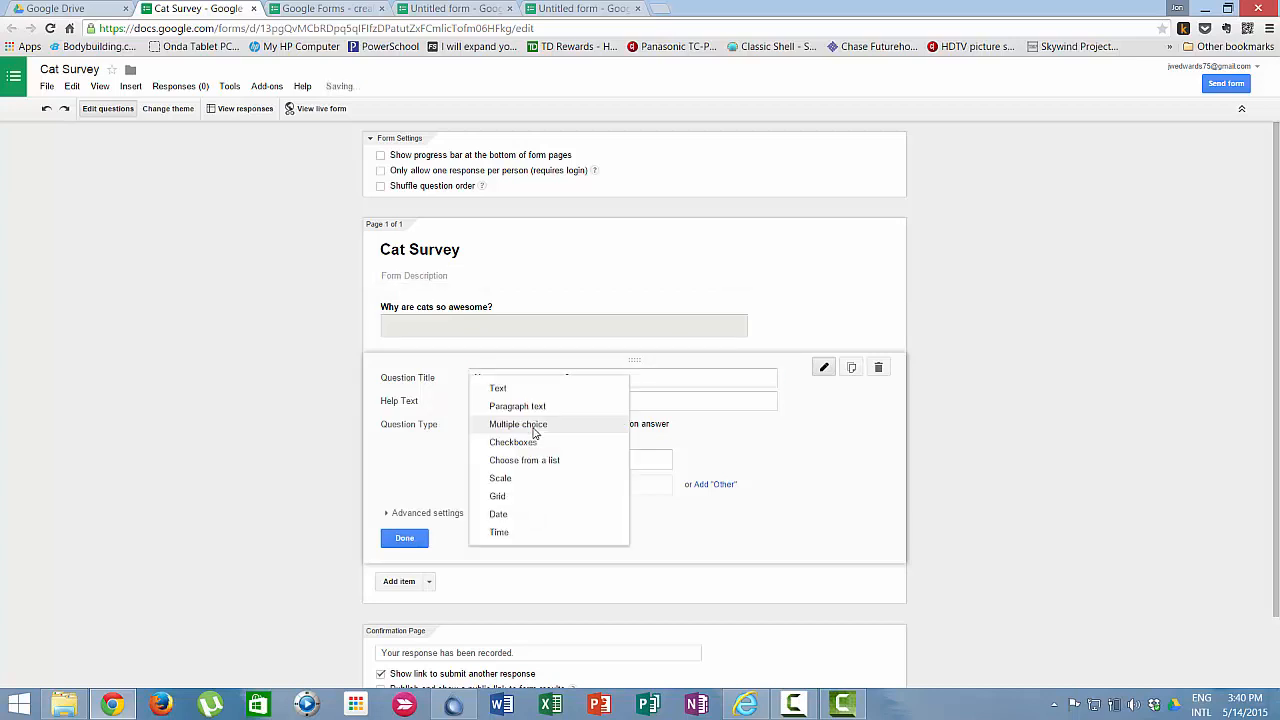
left_click(495, 480)
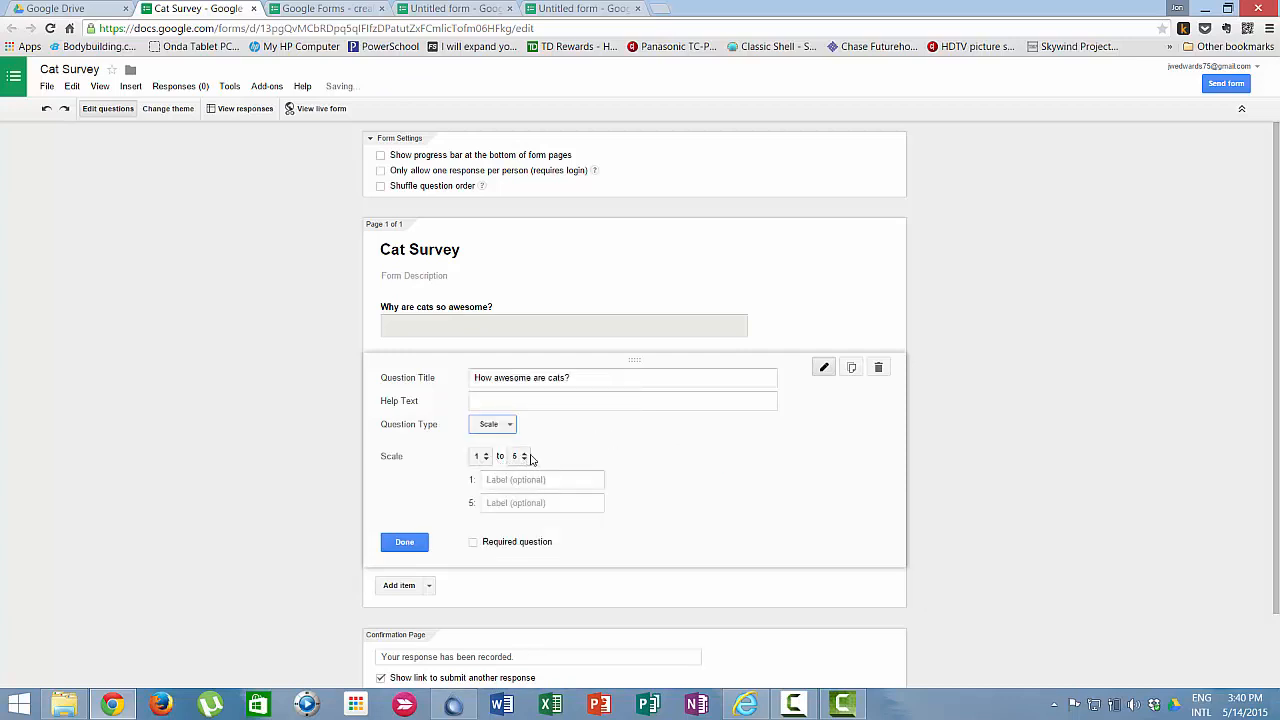
left_click(522, 456)
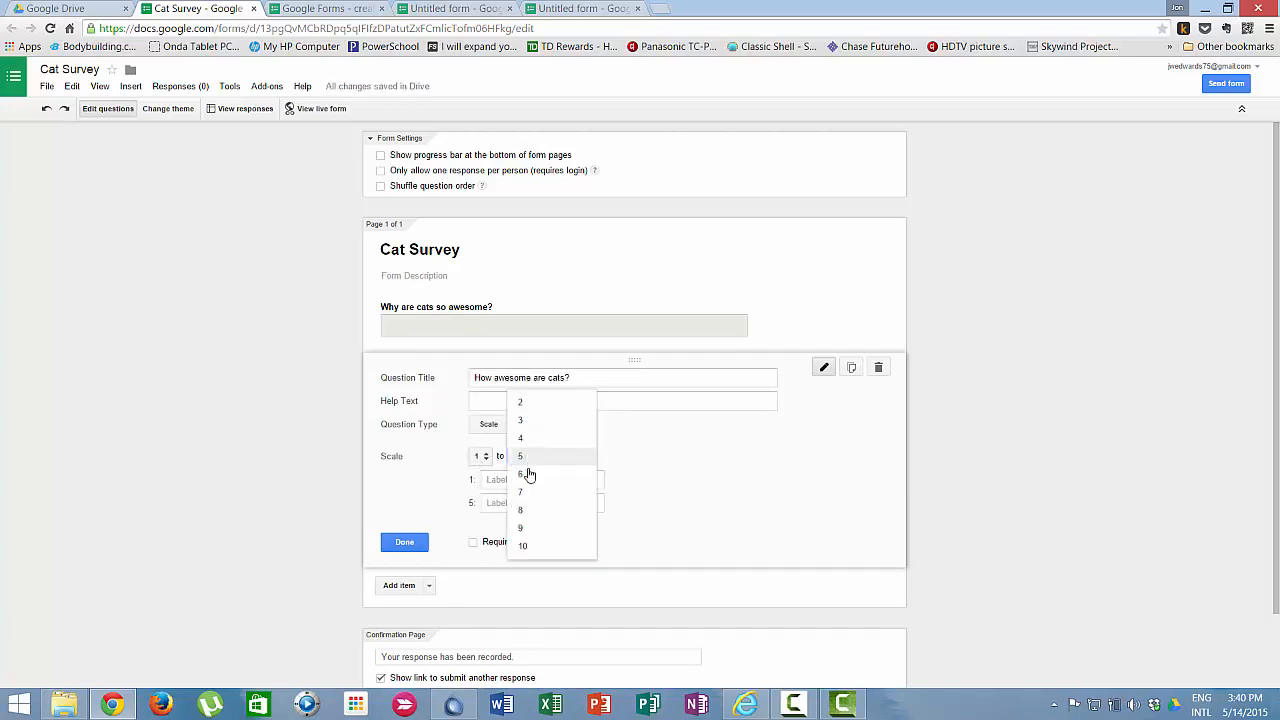
left_click(533, 548)
scroll(716, 508, "down", 1)
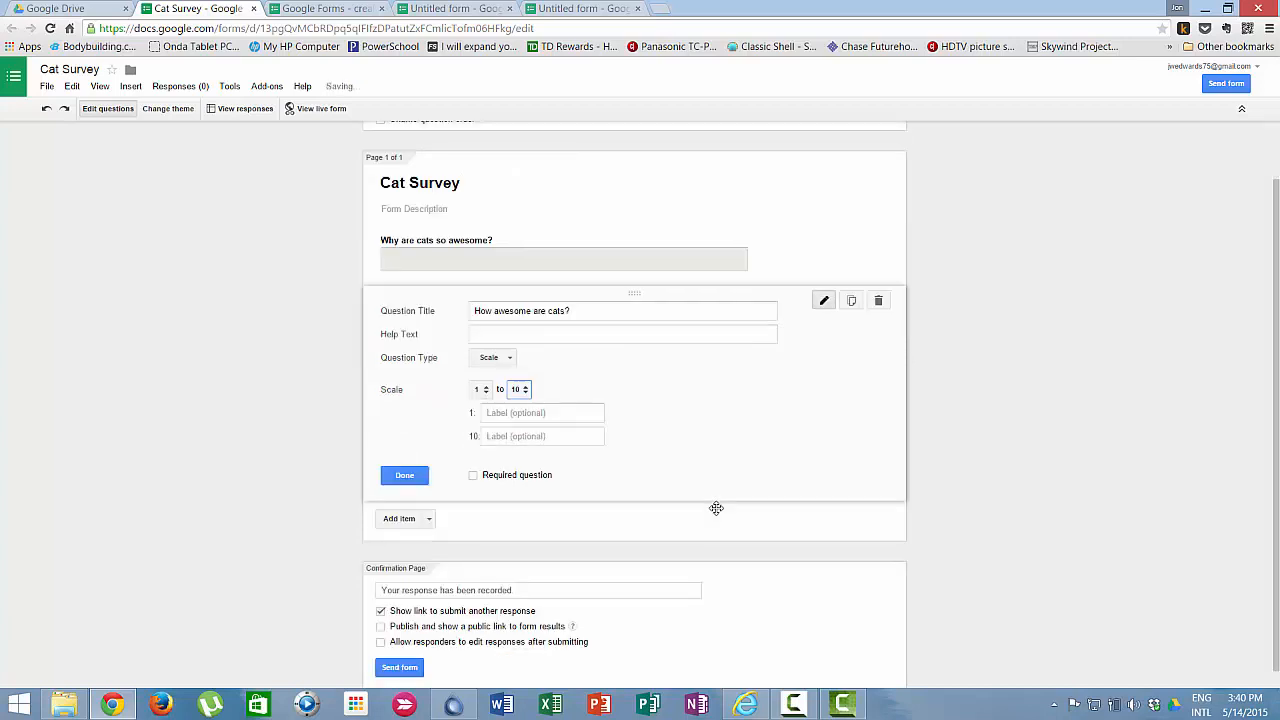
scroll(515, 525, "up", 1)
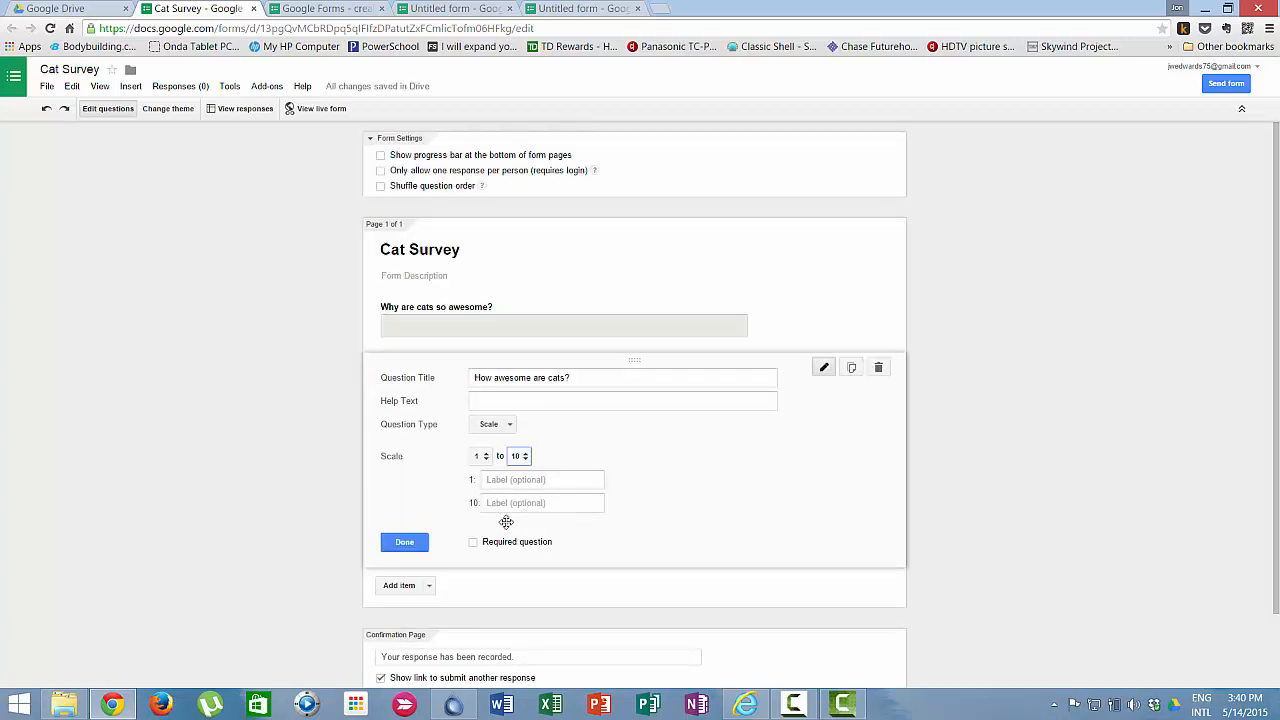
- Add a third question titled "Why are cats better than dogs?"
left_click(399, 585)
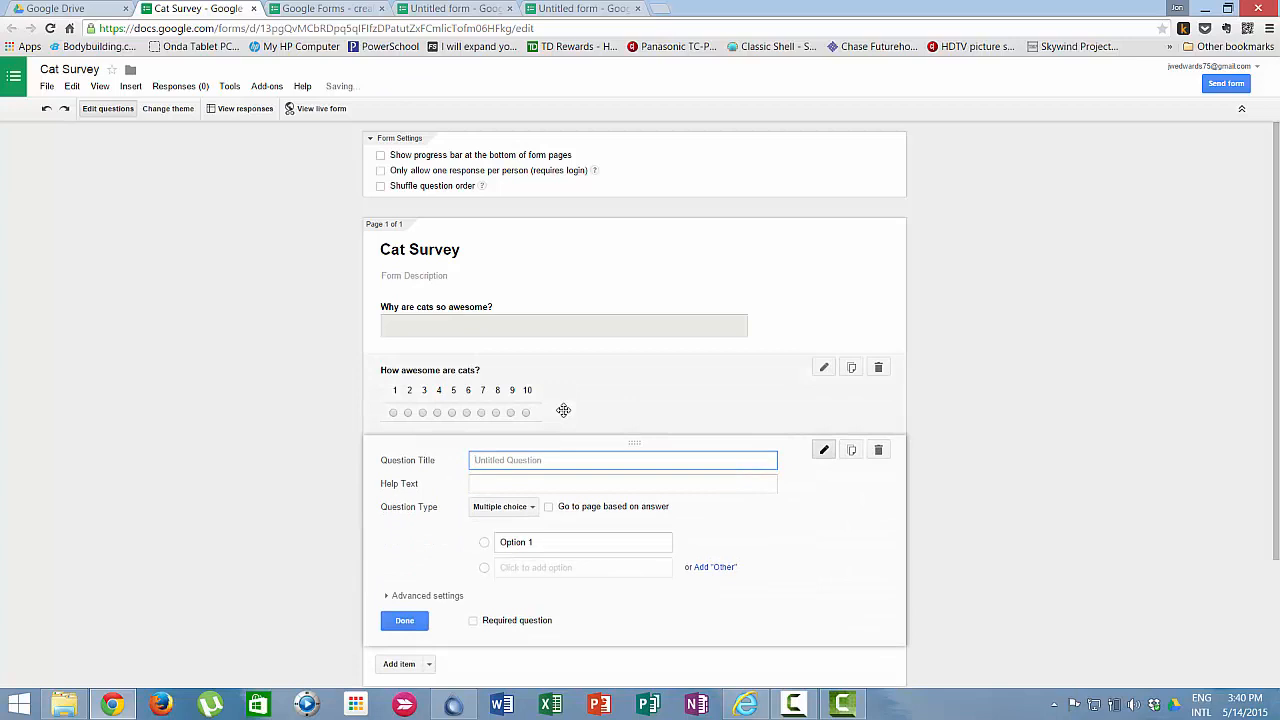
scroll(563, 410, "down", 1)
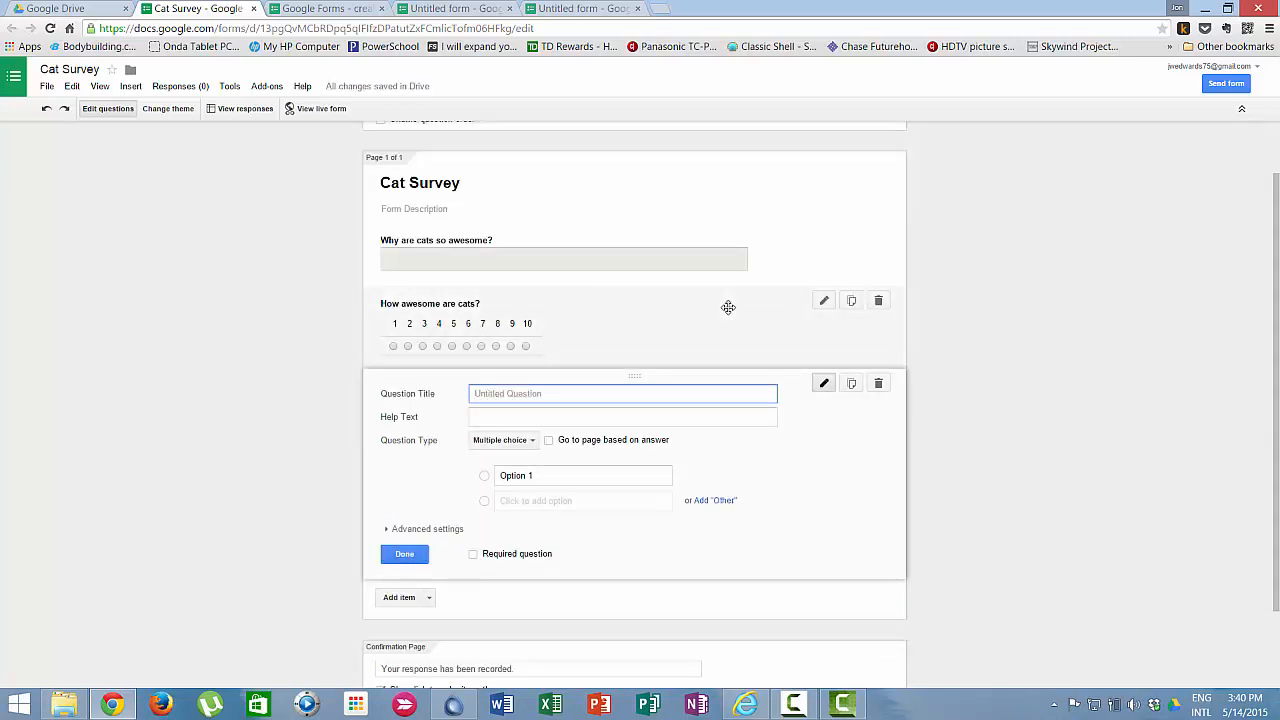
type("Why are cats better than dogs?")
- Give the dogs comparison question the options "They are loyal pets", "They are furry" and "They are cleaner", and finish editing it
left_click(543, 475)
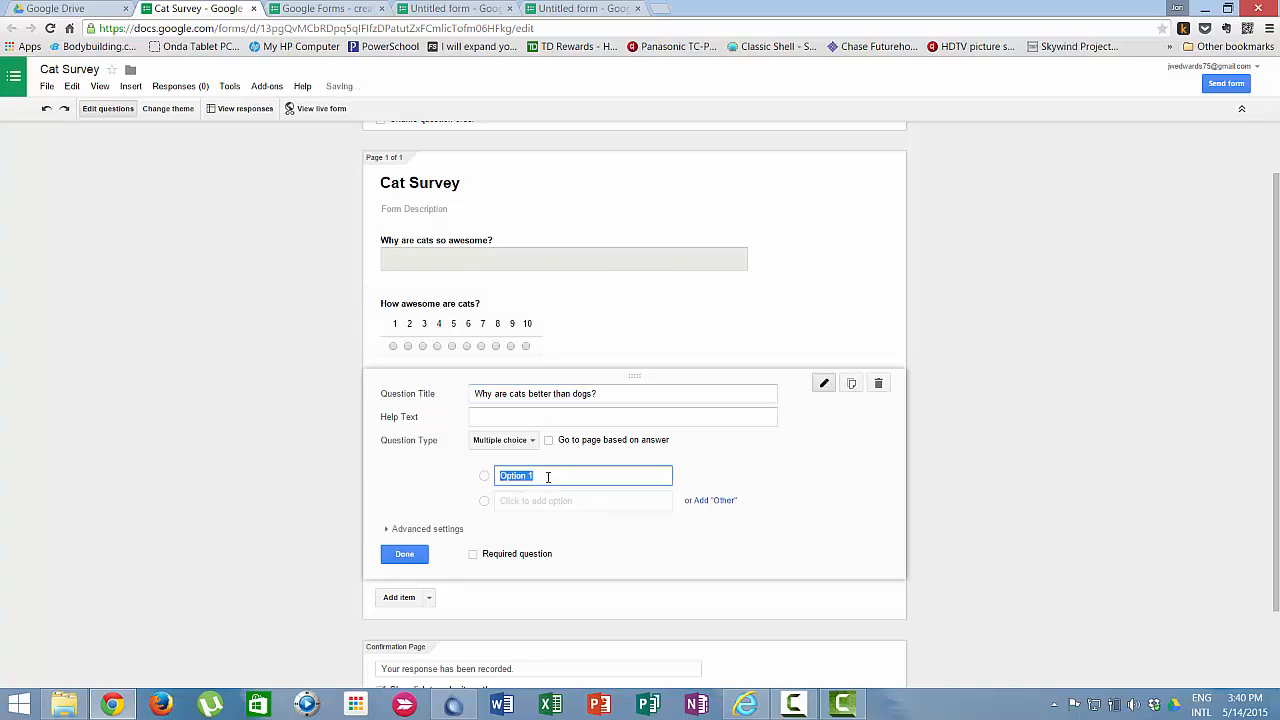
type("They are loyal pe")
type("ts")
left_click(503, 503)
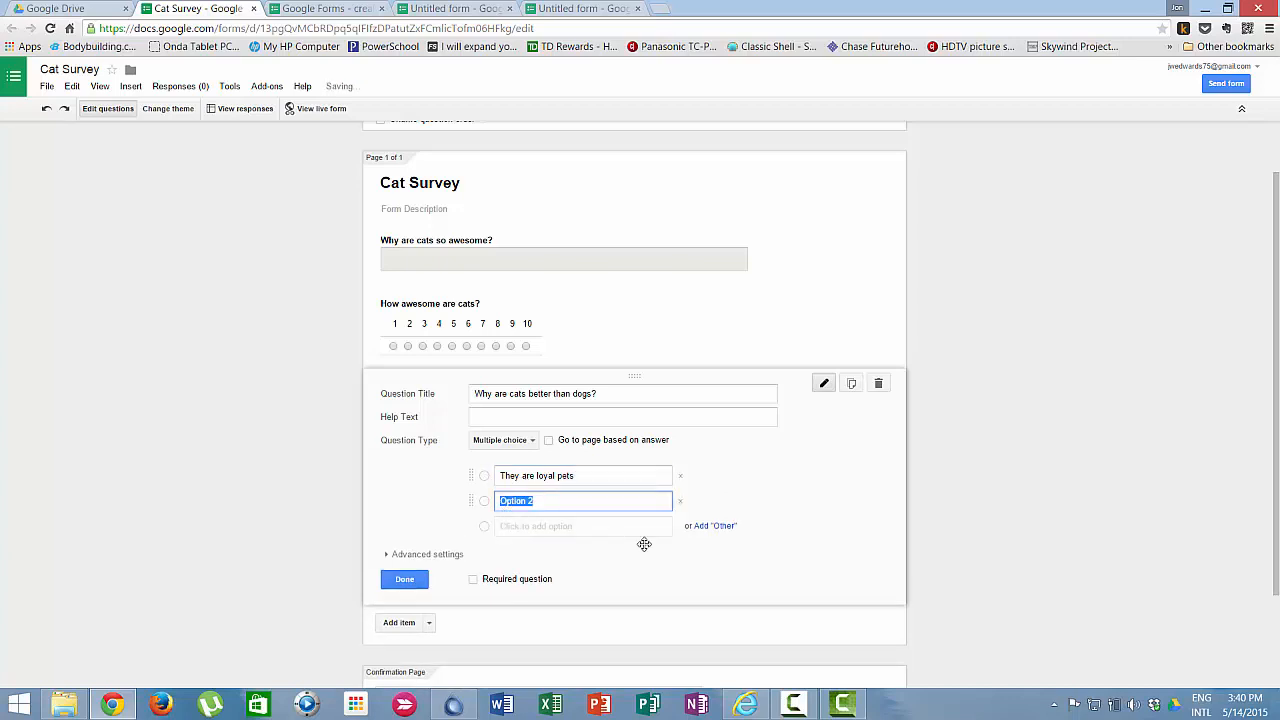
type("They are fu")
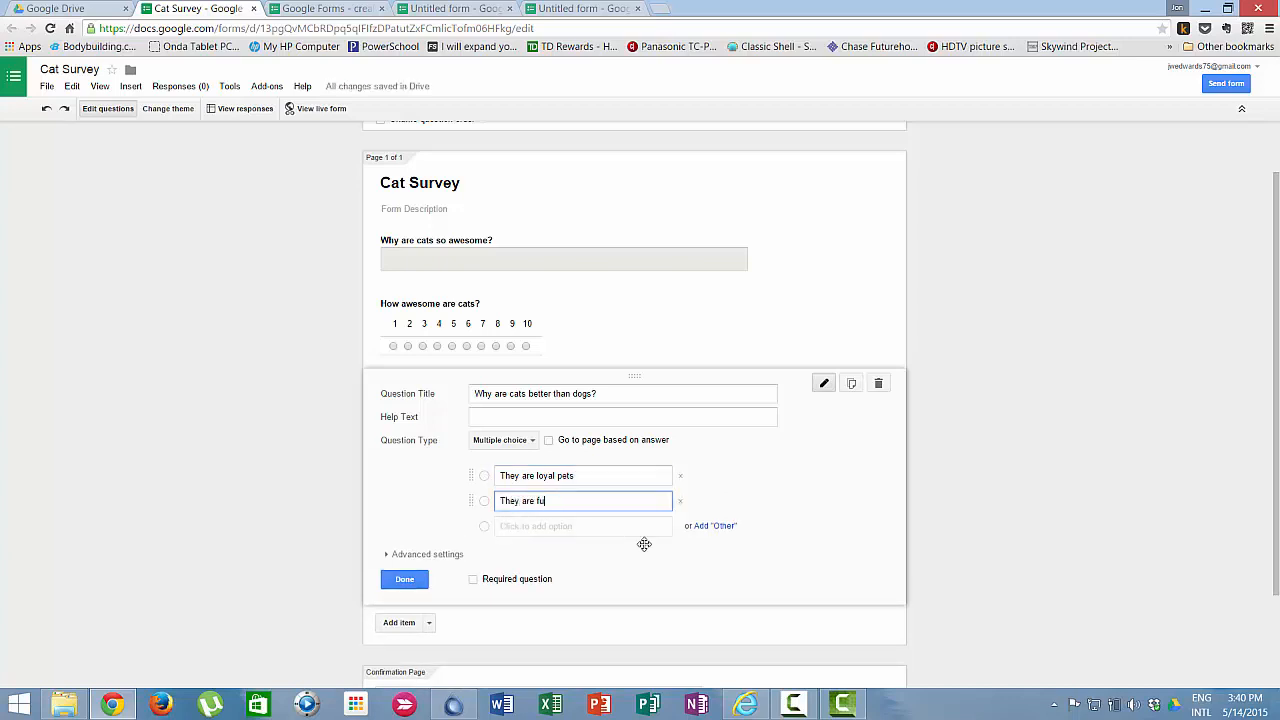
type("rry")
left_click(546, 525)
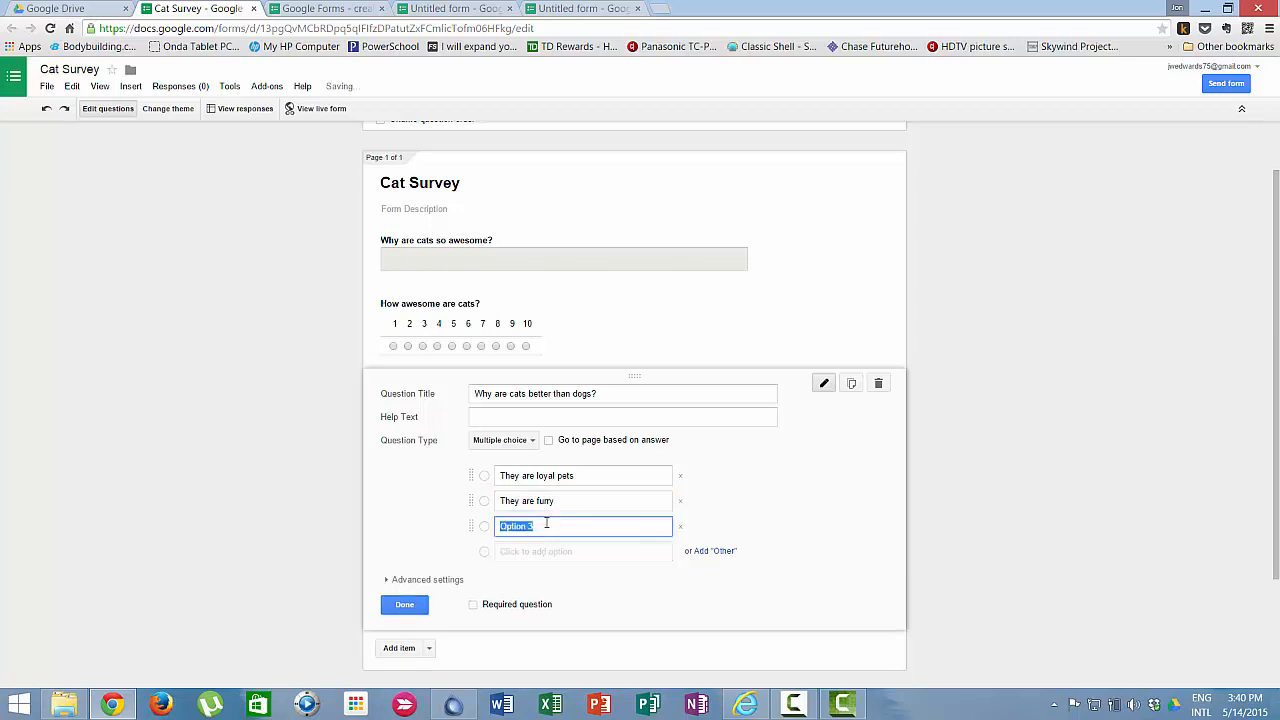
type("They are cleaner")
left_click(404, 605)
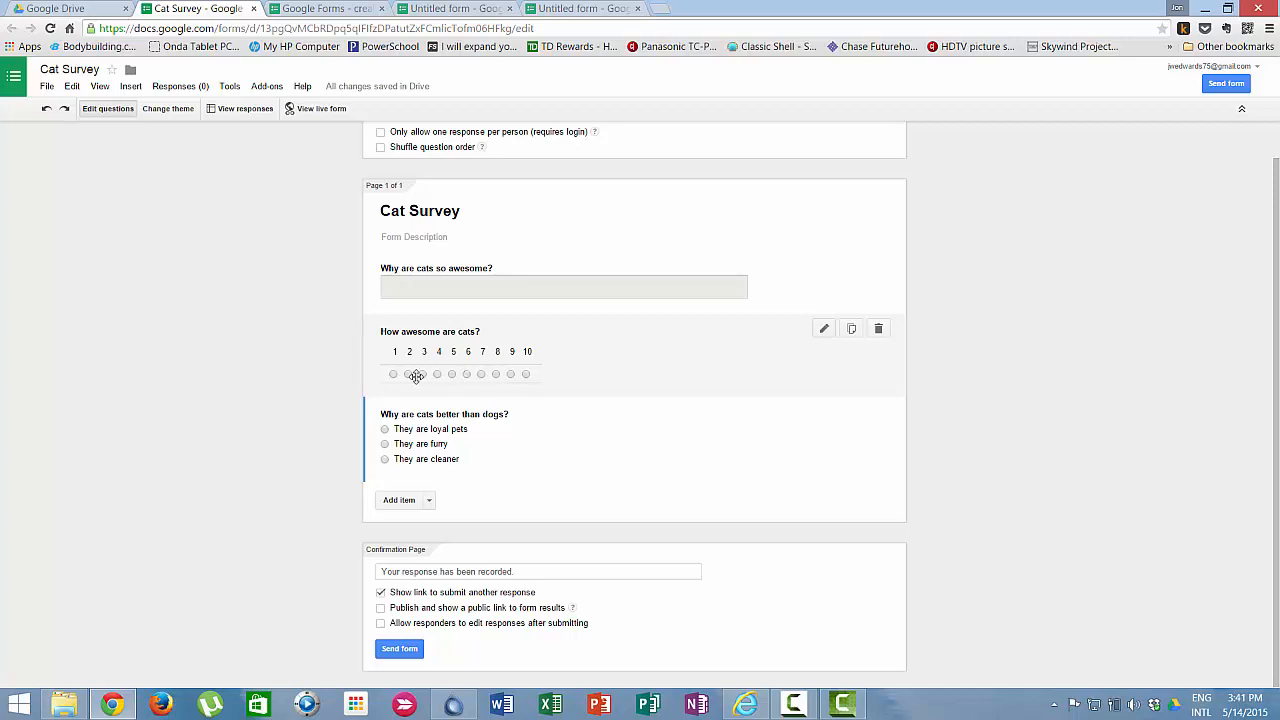
- Move "How awesome are cats?" above "Why are cats so awesome?" and view the form in its theme
left_click_drag(417, 374, 421, 318)
left_click_drag(424, 310, 417, 320)
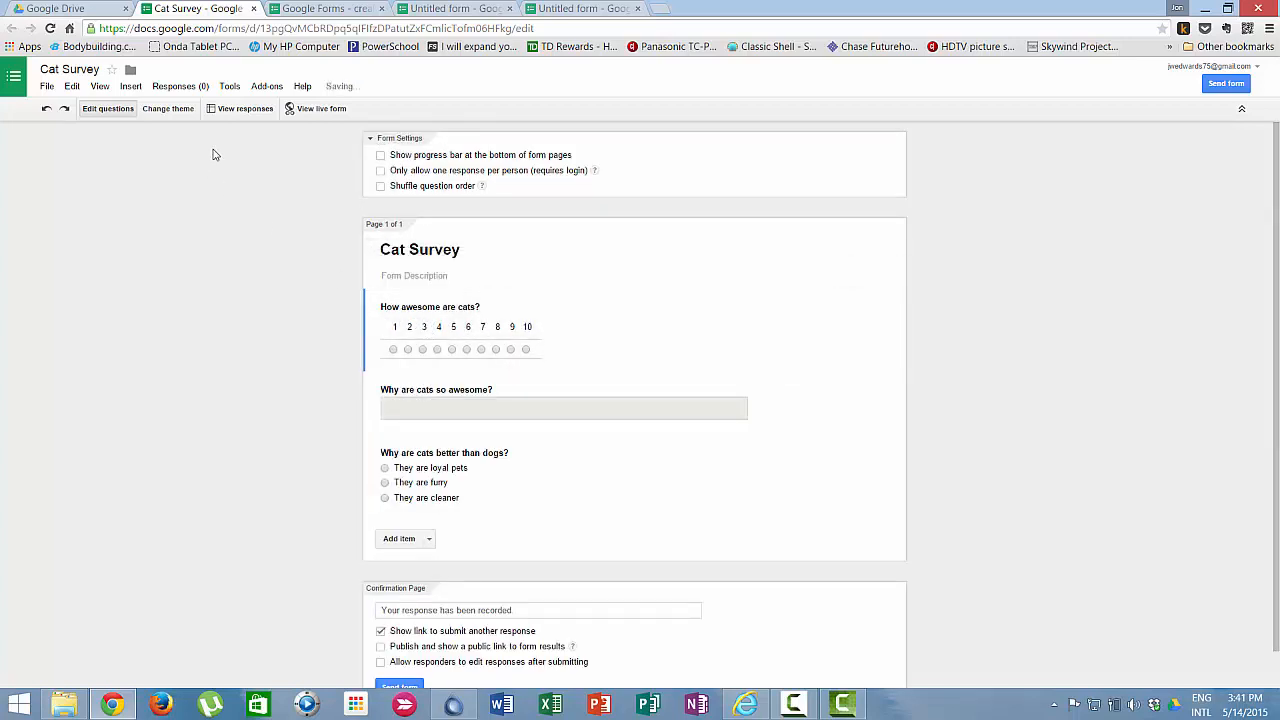
left_click(181, 110)
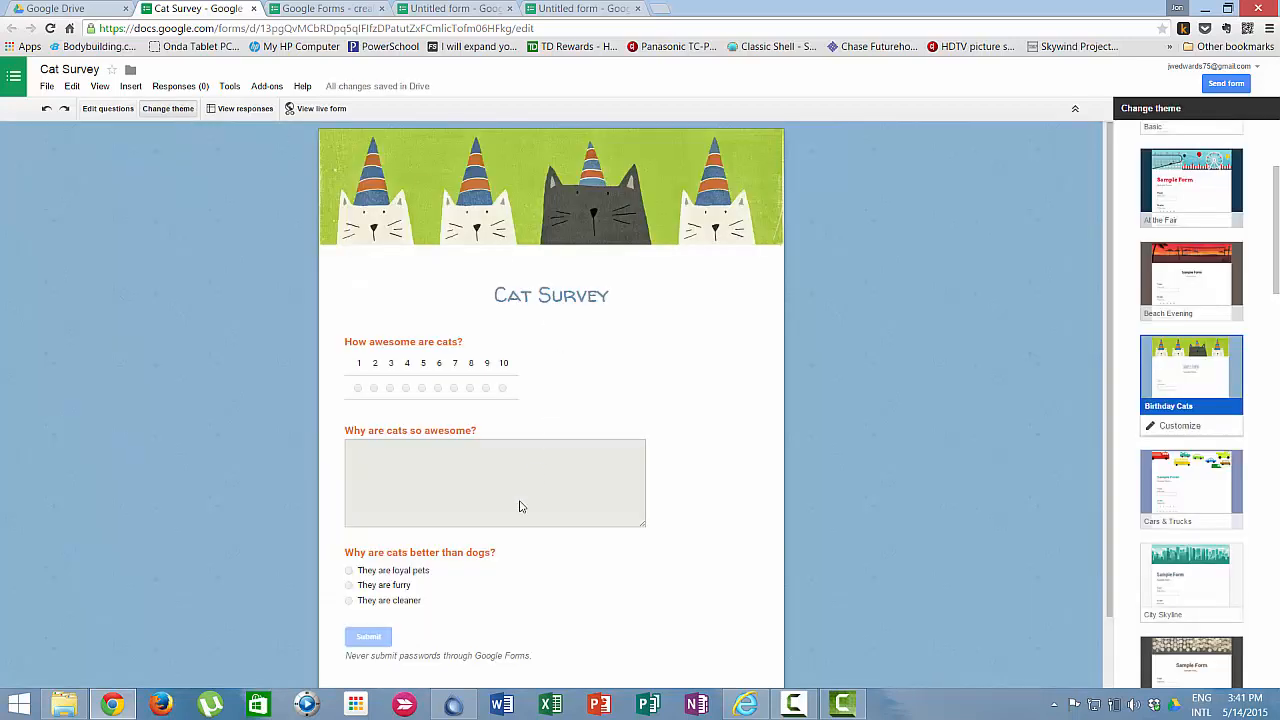
- Return to editing the questions and look over the form settings and confirmation page options
left_click(107, 108)
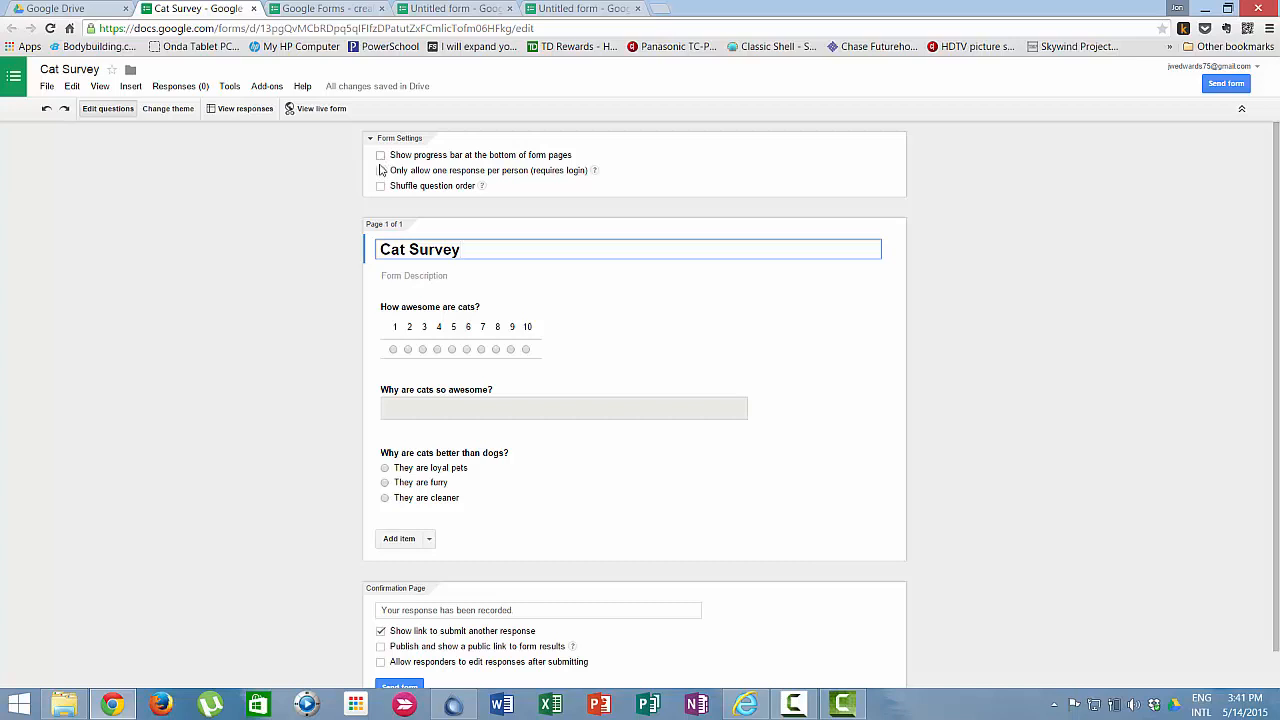
scroll(270, 266, "down", 1)
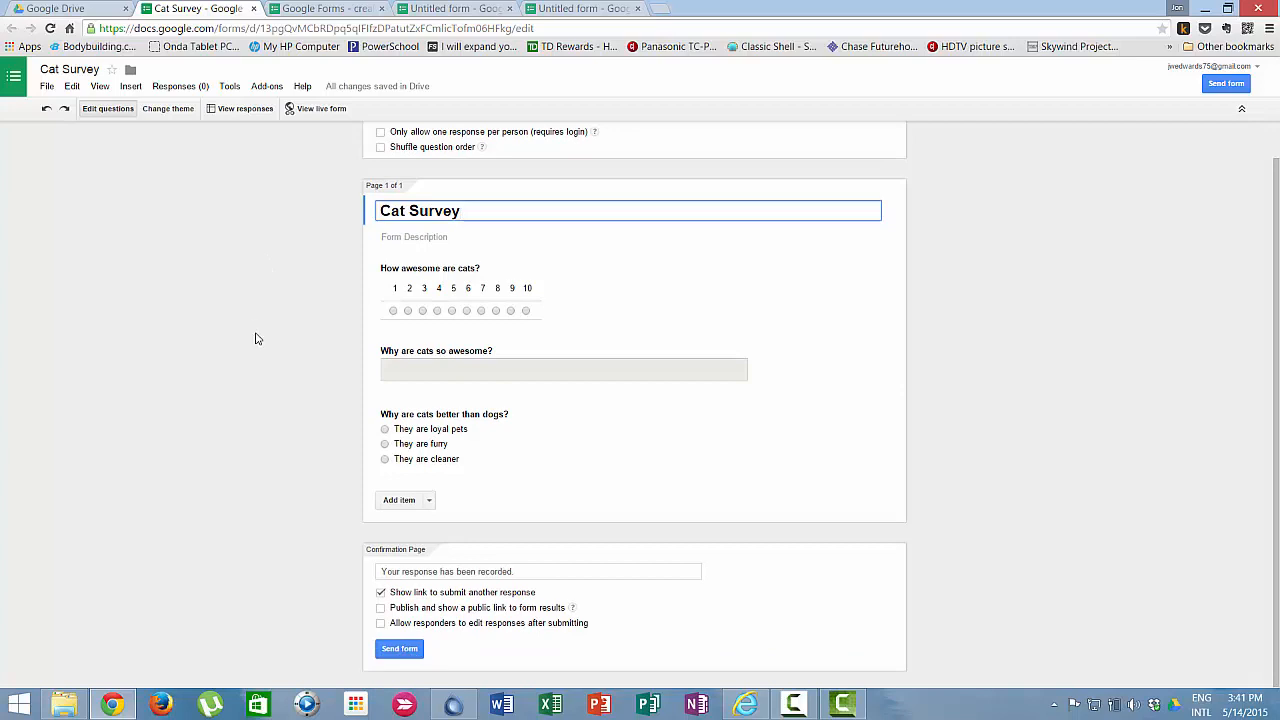
scroll(253, 330, "up", 1)
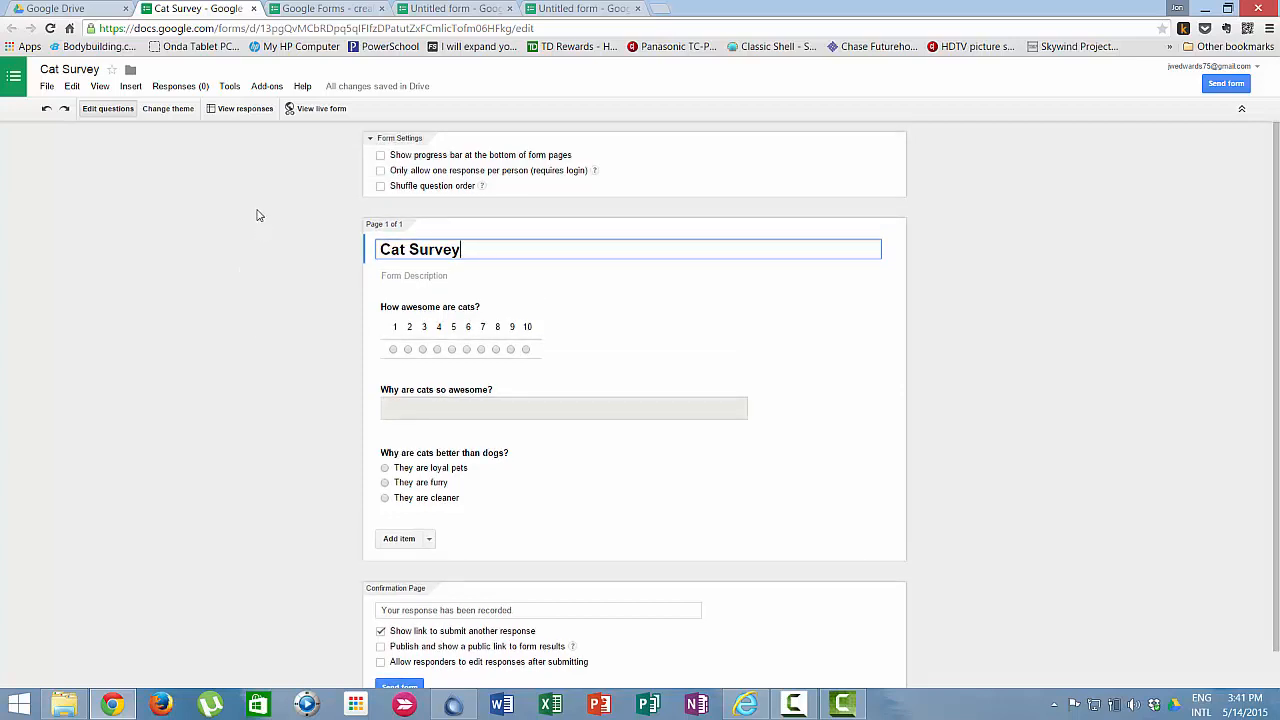
- Open the form's sending options, switch the share link to a short URL, and finish
left_click(1228, 84)
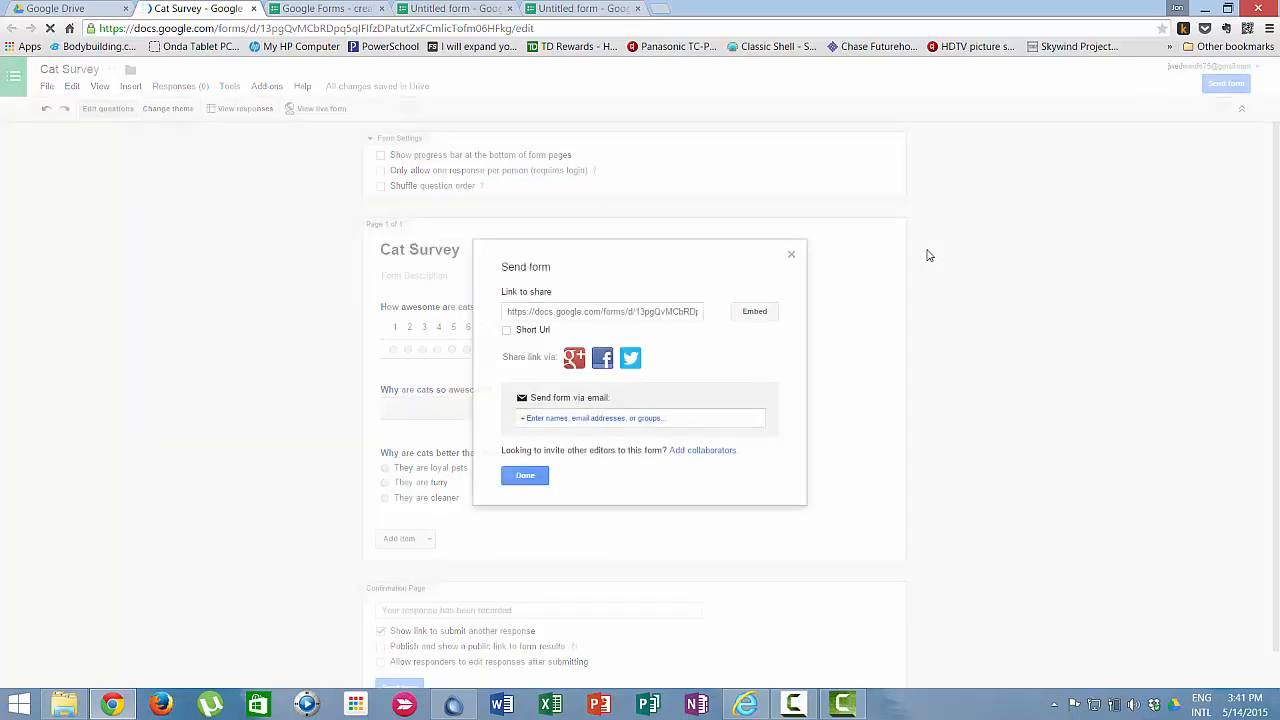
left_click(572, 313)
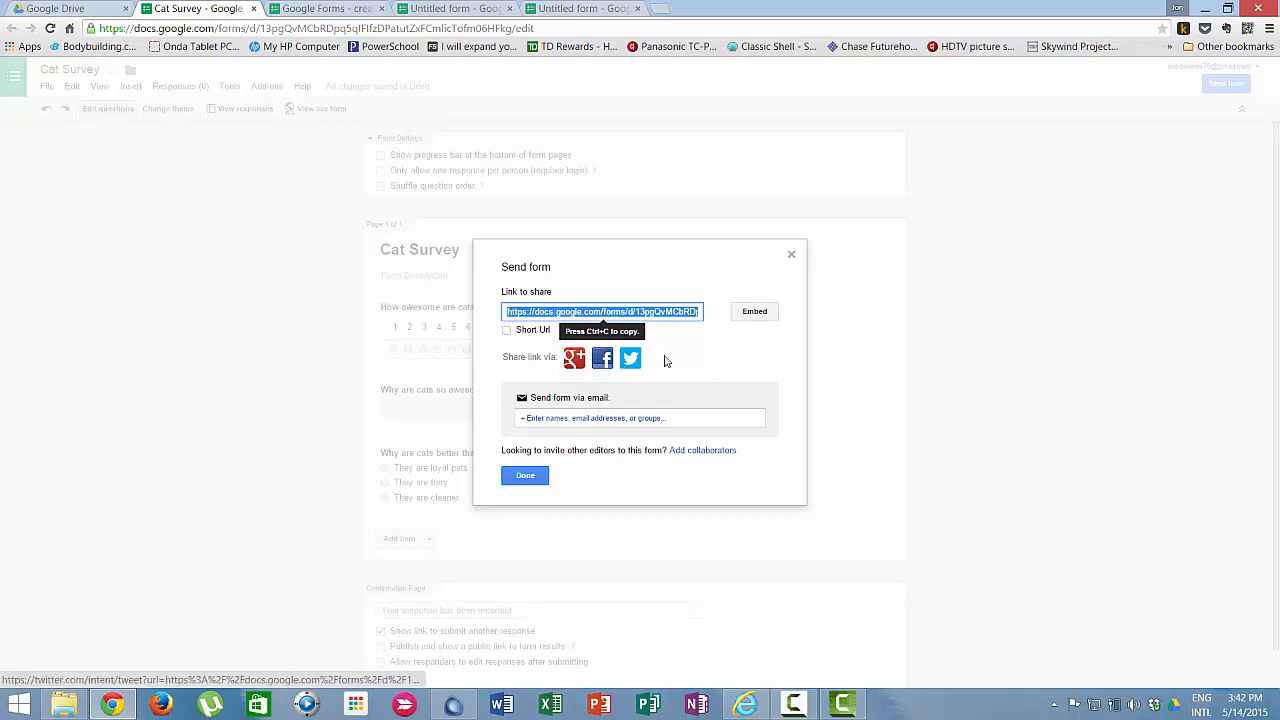
left_click(506, 333)
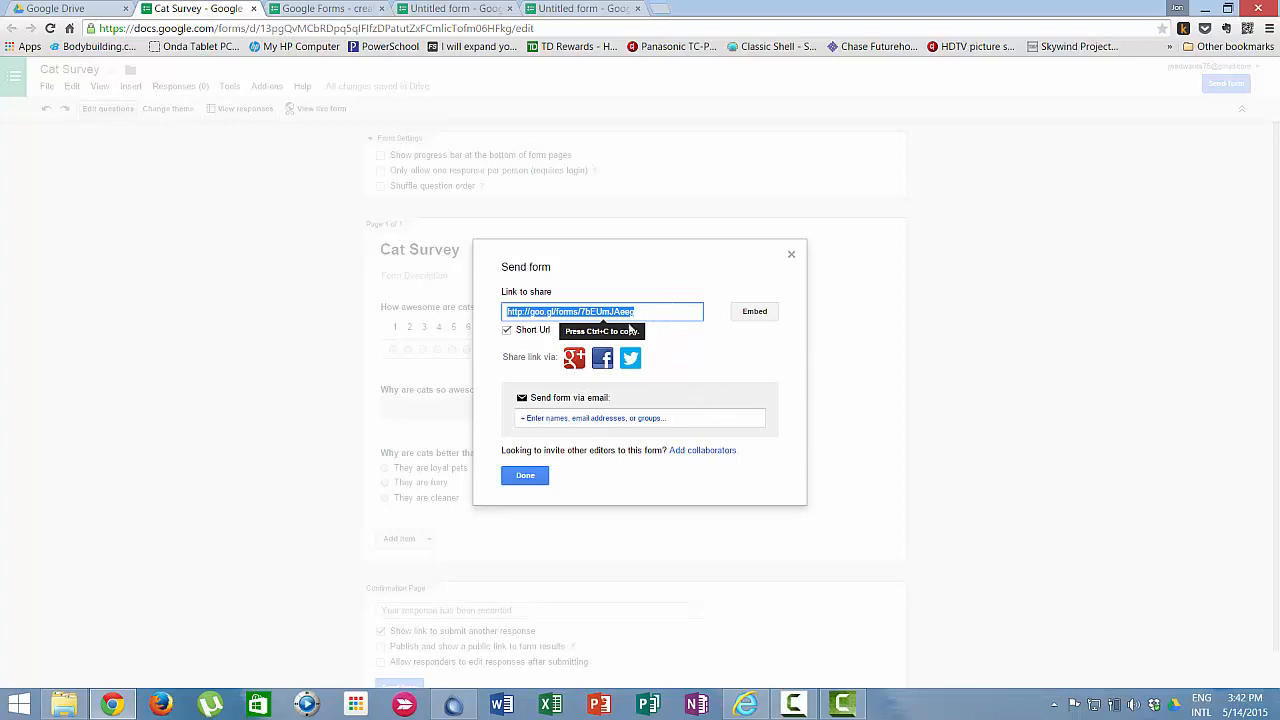
left_click(527, 474)
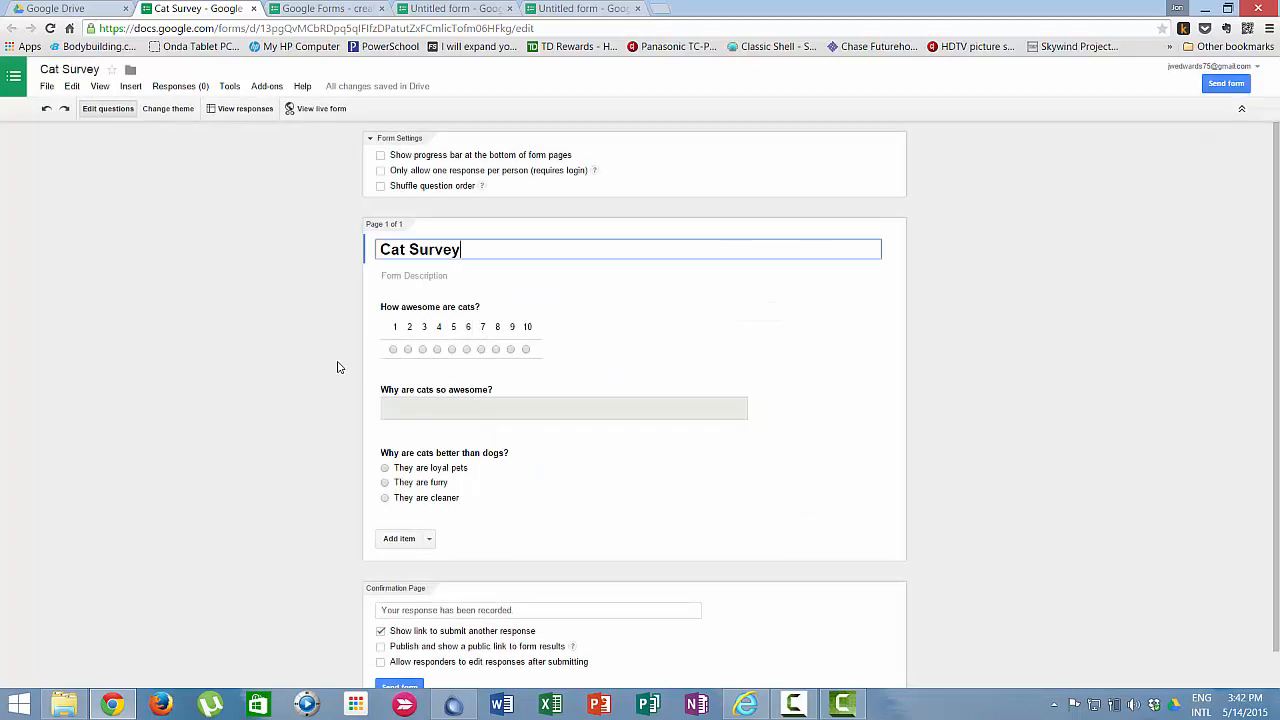
- Open the Cat Survey form from the Google Drive folder, and also open its Cat Survey (Responses) spreadsheet
left_click(60, 8)
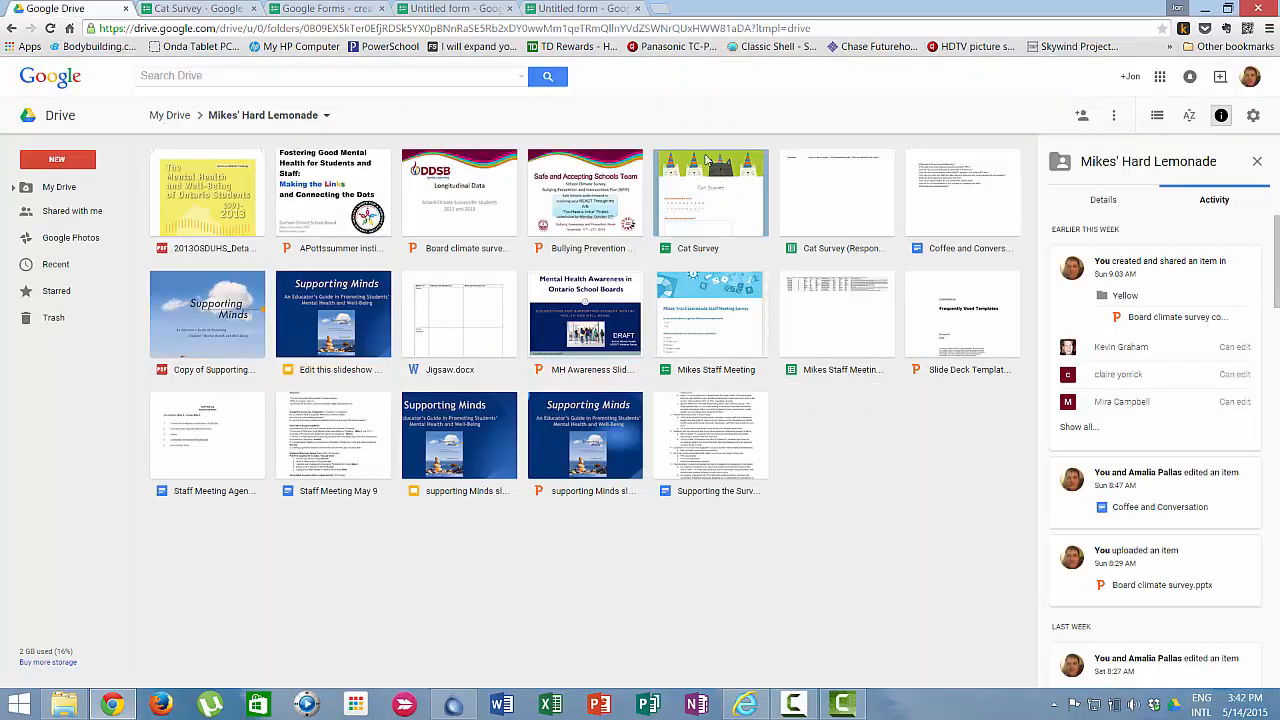
double_click(705, 190)
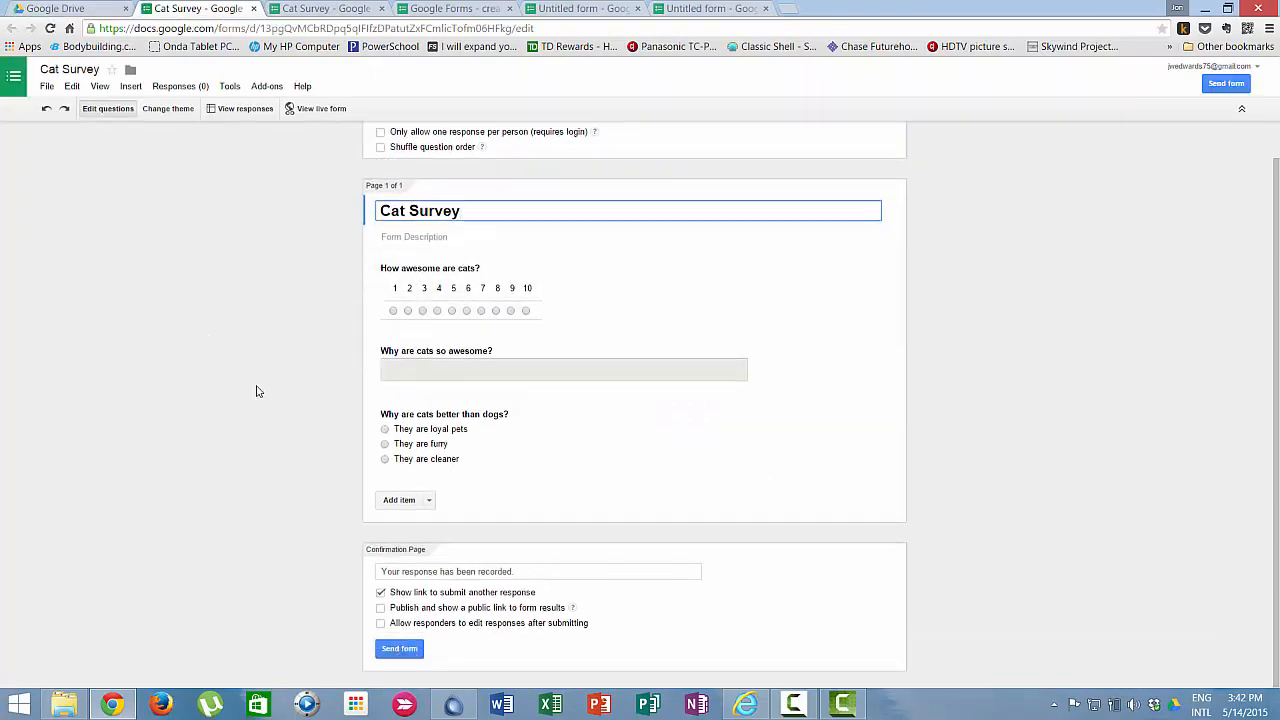
left_click(100, 8)
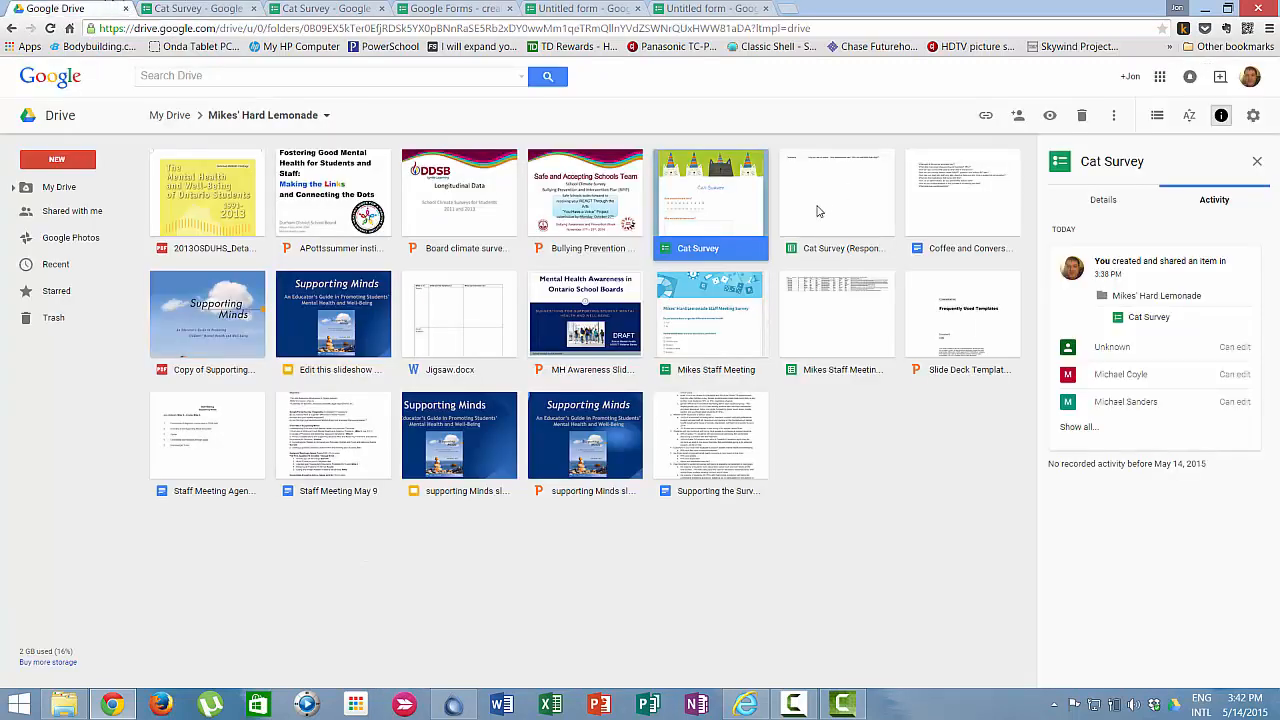
double_click(845, 187)
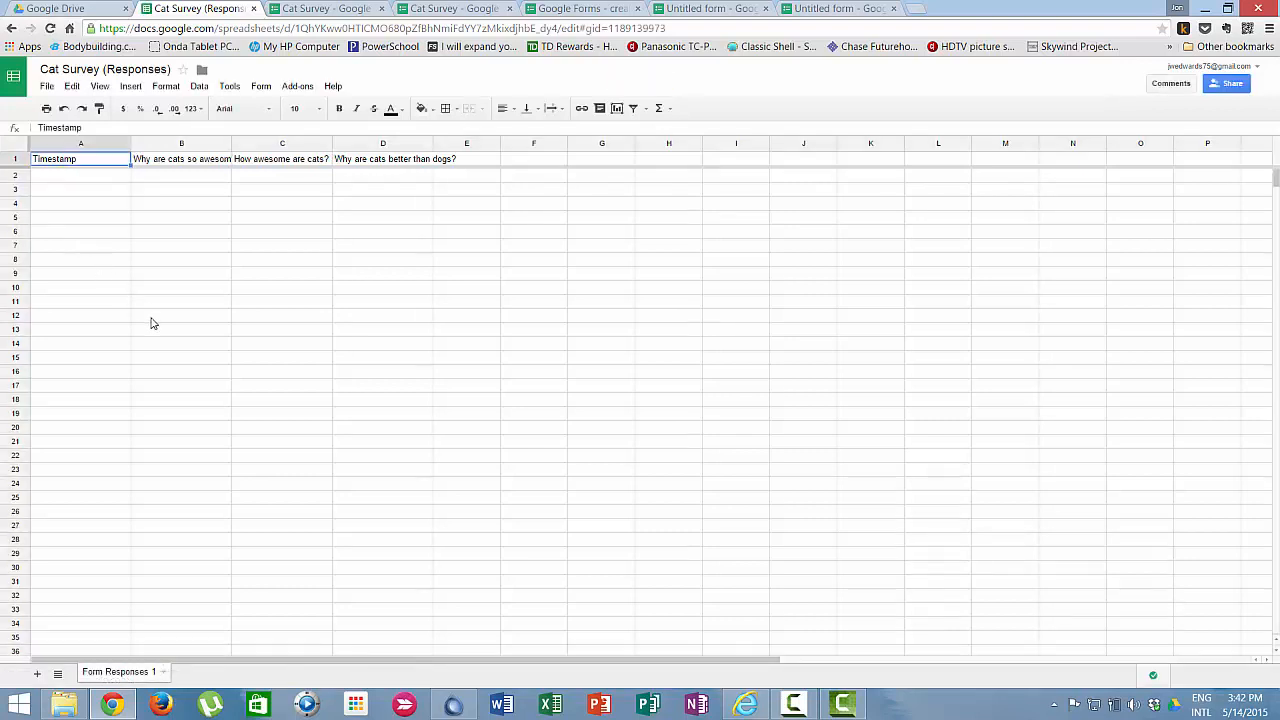
- Open the Mikes Staff Meeting (Responses) spreadsheet from Google Drive and look through the charts in its summary of responses
left_click(80, 6)
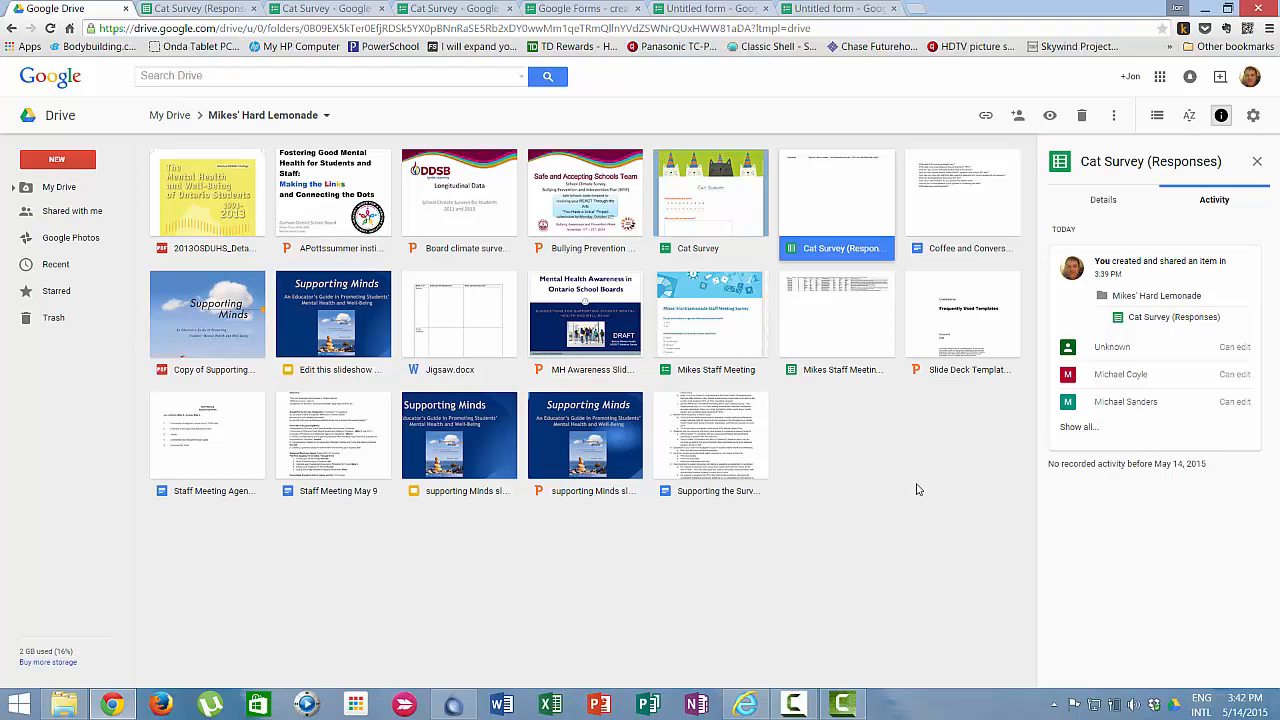
double_click(830, 305)
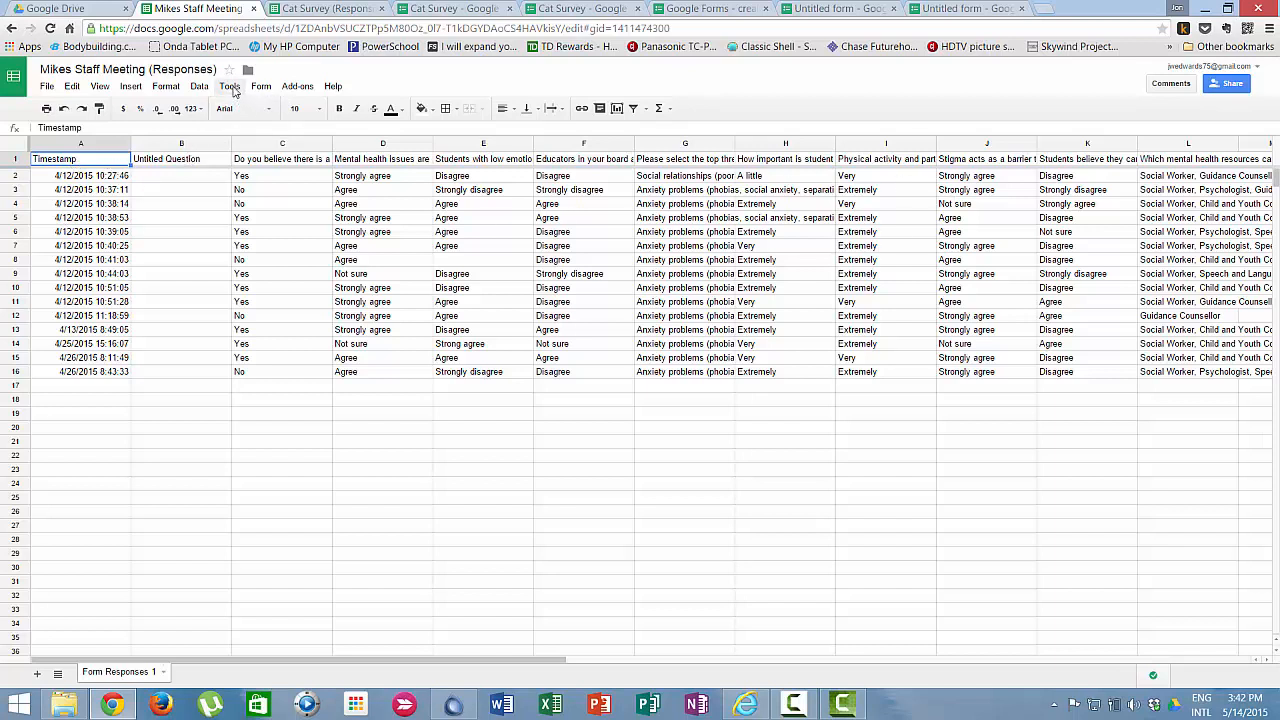
left_click(231, 88)
mouse_move(263, 91)
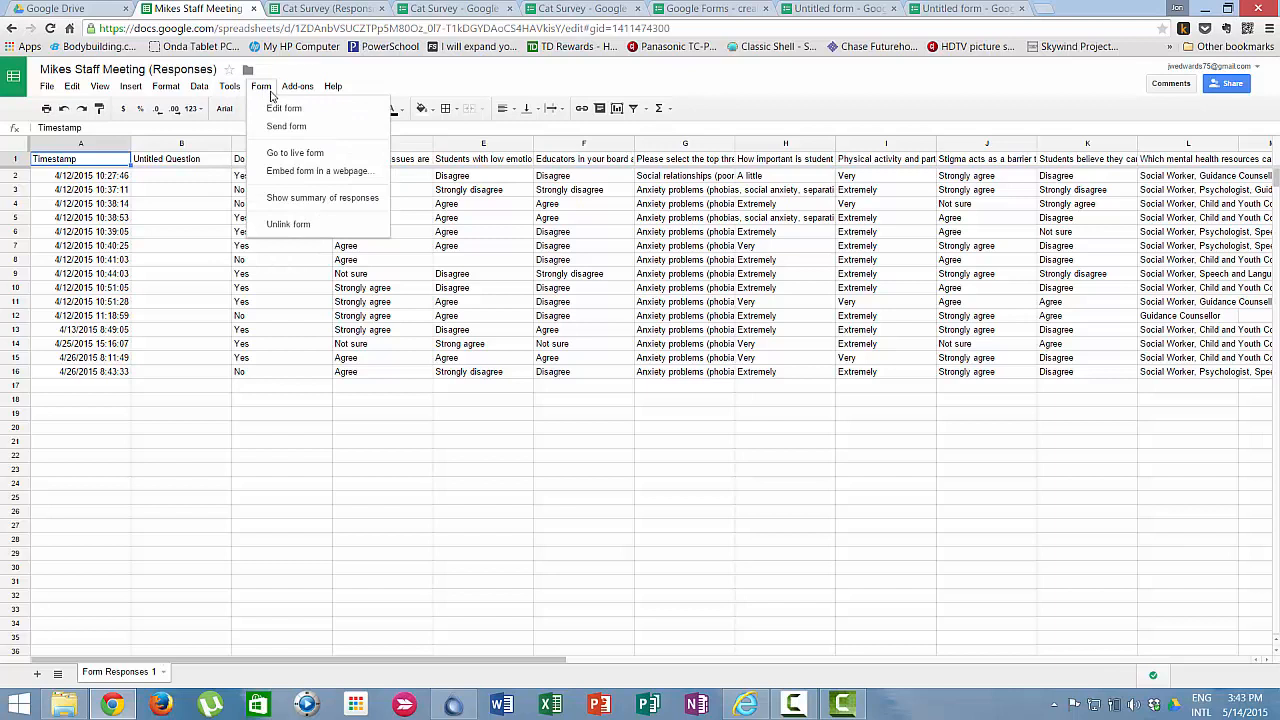
left_click(321, 199)
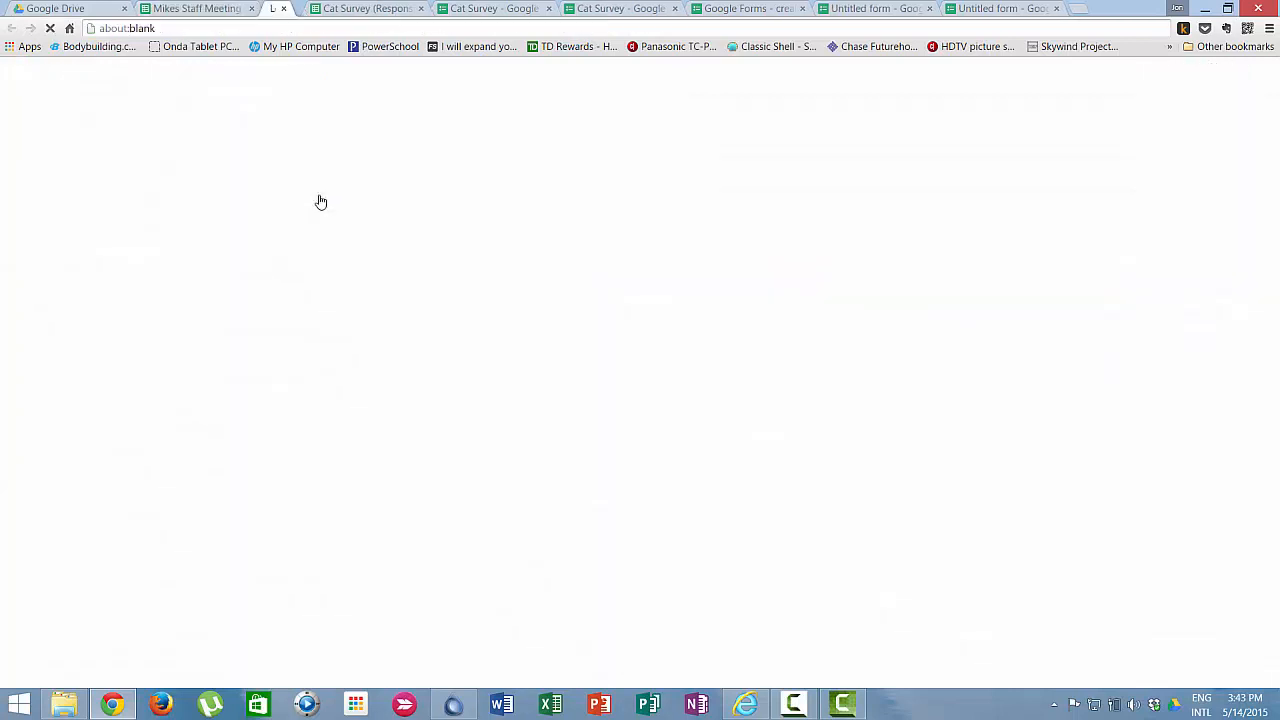
scroll(506, 364, "down", 3)
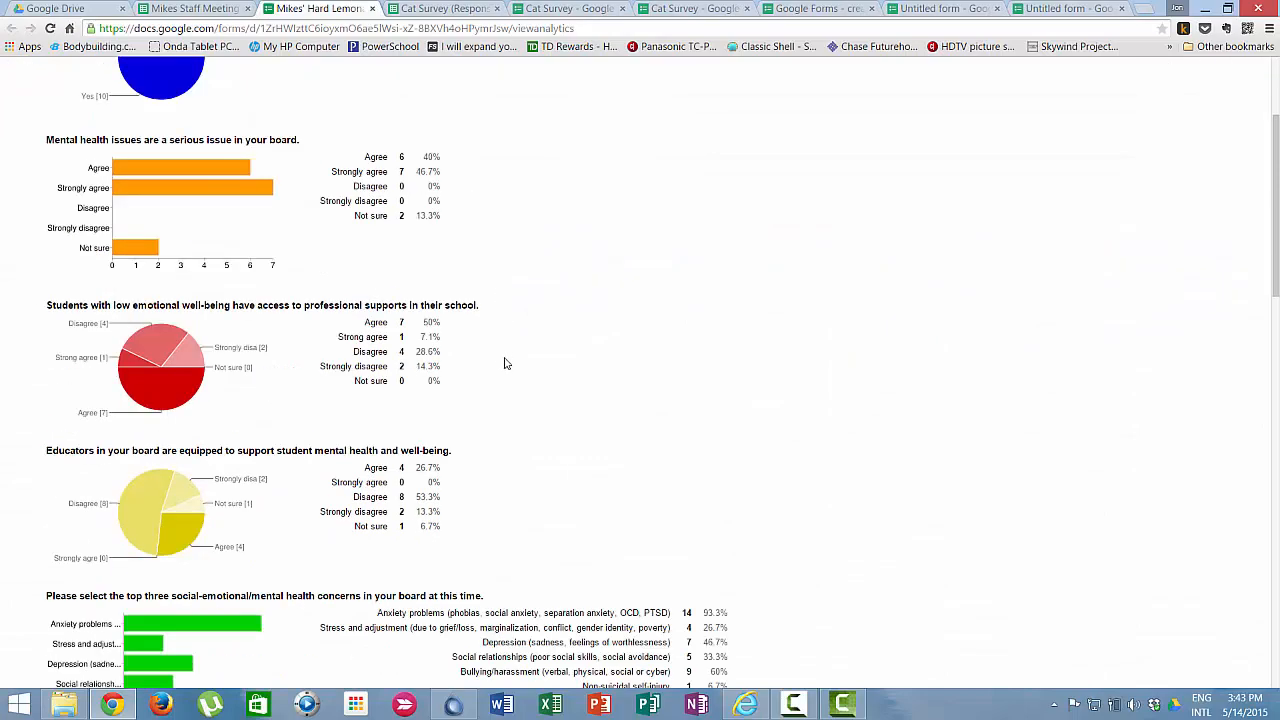
scroll(510, 364, "down", 7)
scroll(511, 414, "up", 10)
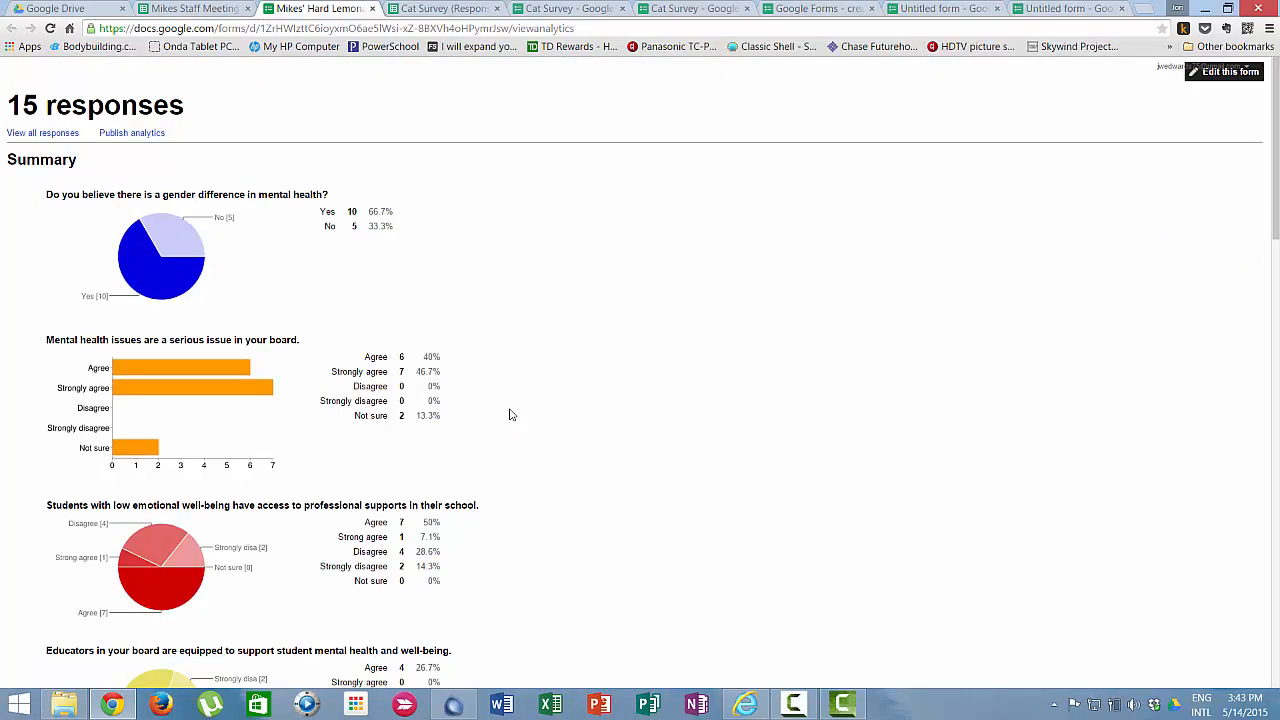
scroll(510, 414, "down", 8)
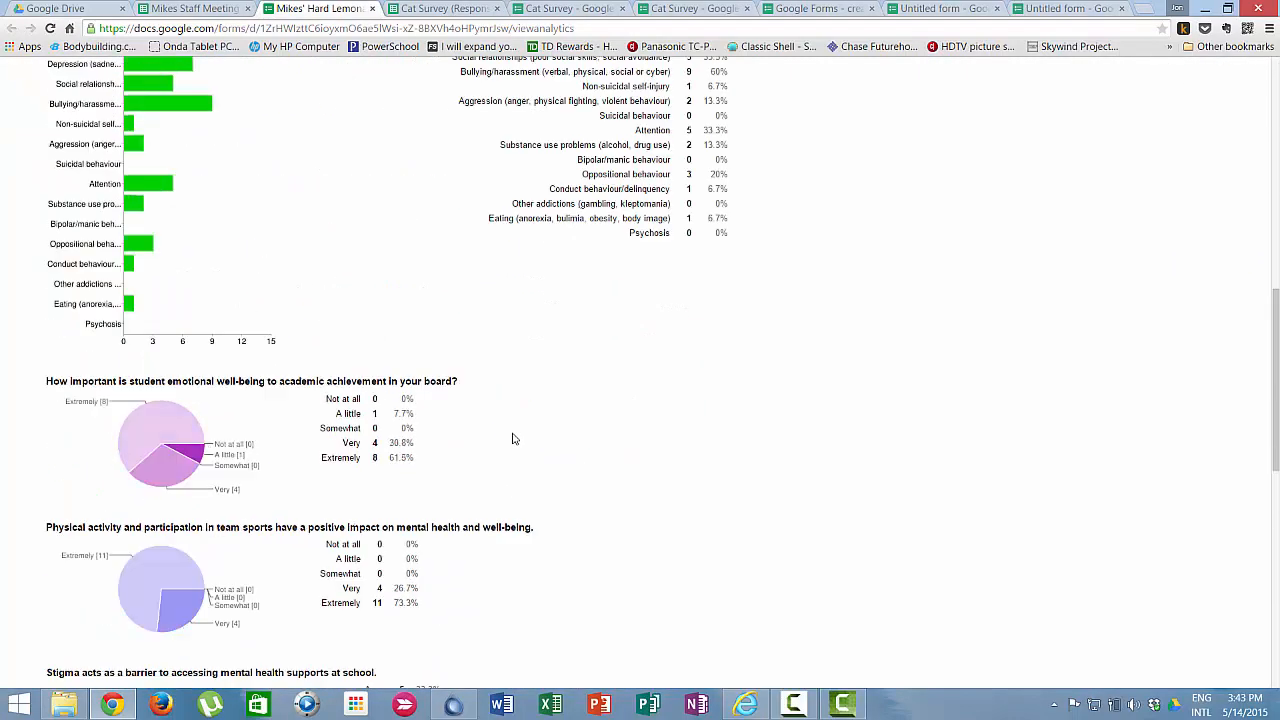
scroll(514, 437, "up", 6)
scroll(512, 439, "up", 2)
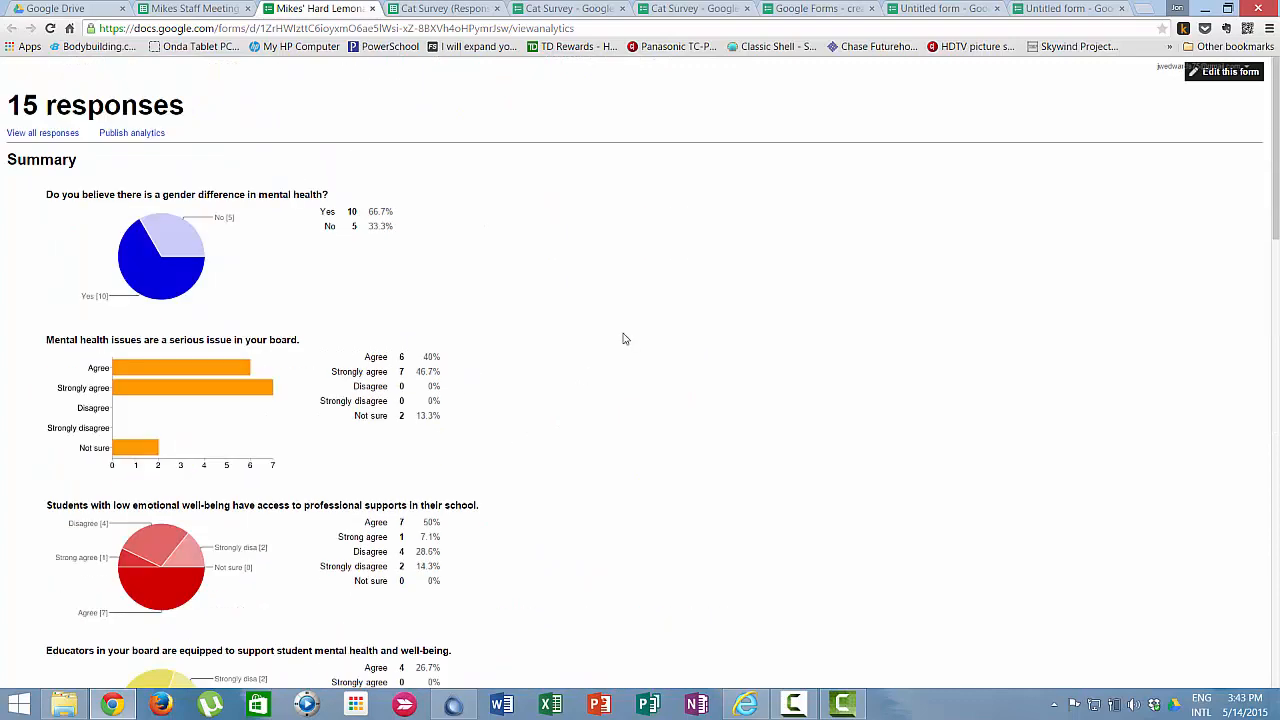
- Switch to Skitch and take a screen snap of the gender difference question with its pie chart and percentages
left_click(405, 705)
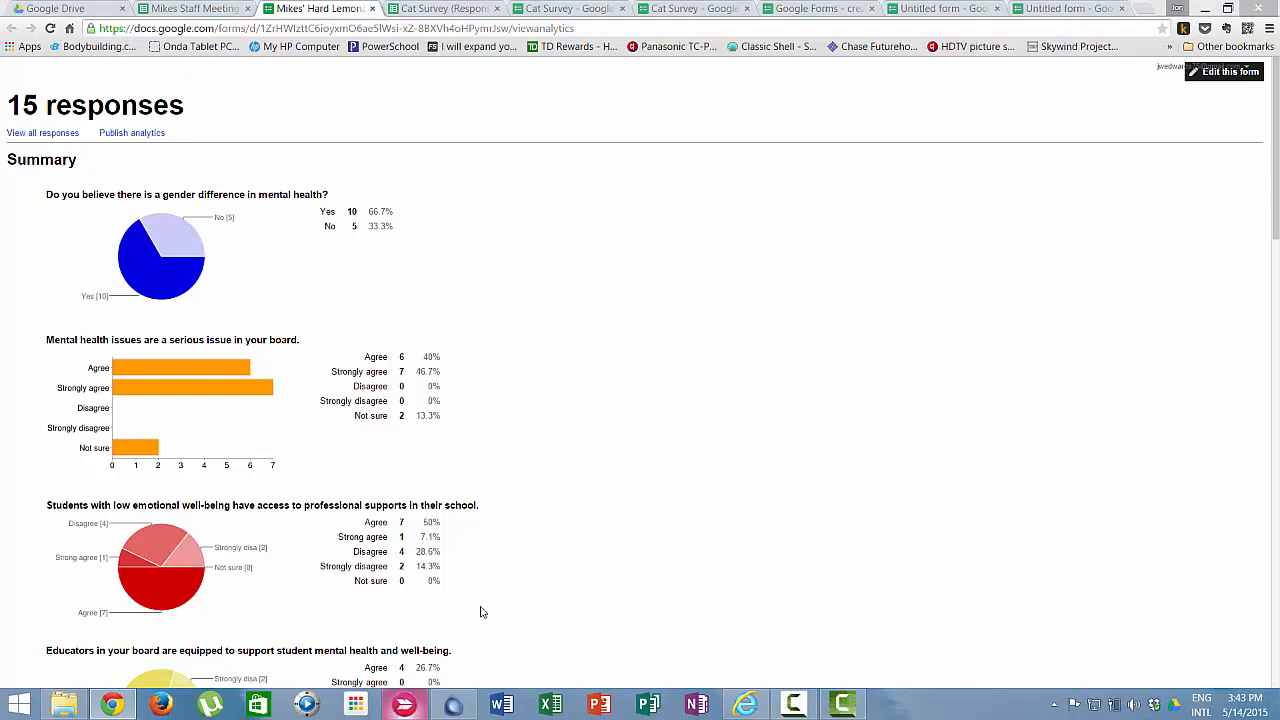
left_click(571, 65)
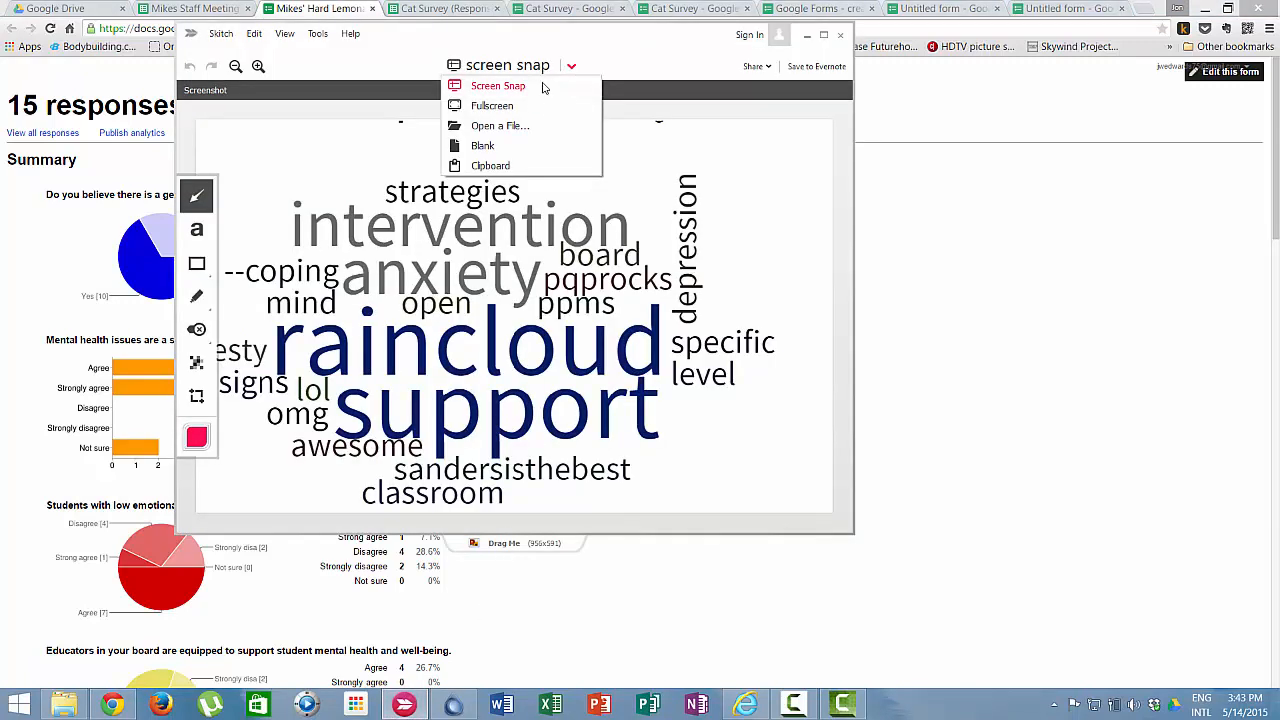
left_click(545, 86)
left_click(549, 285)
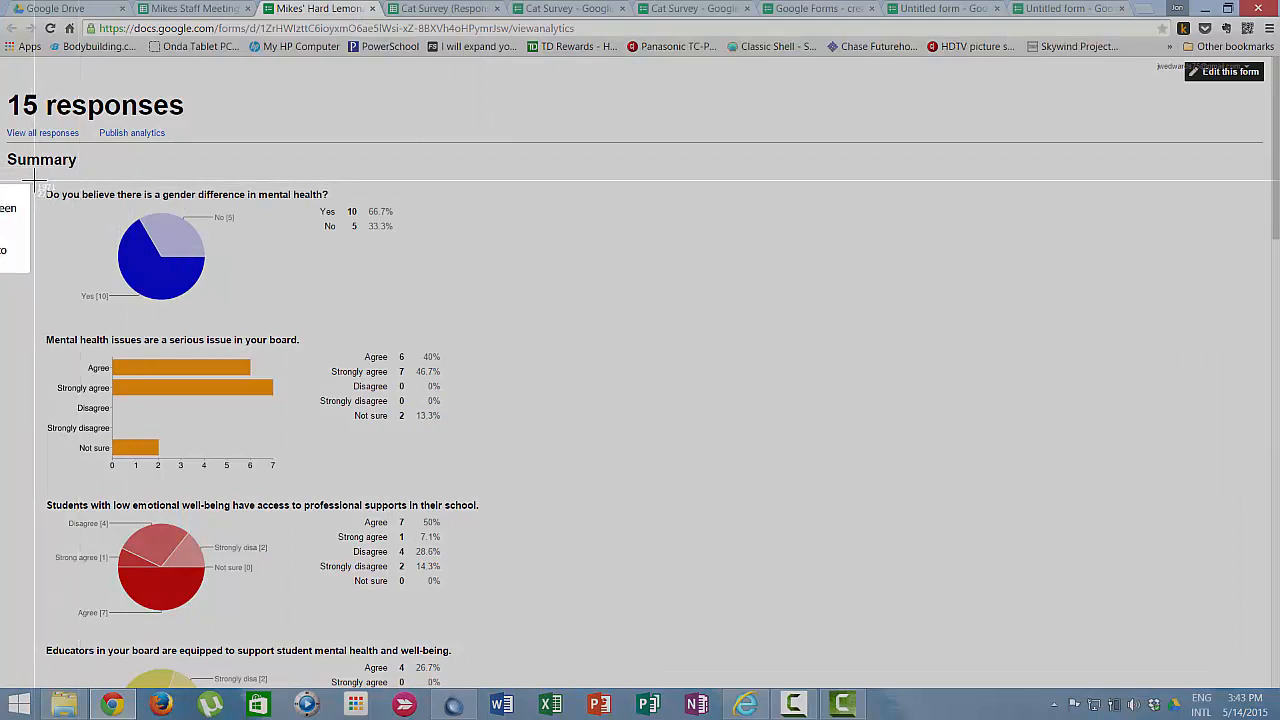
left_click_drag(35, 180, 448, 321)
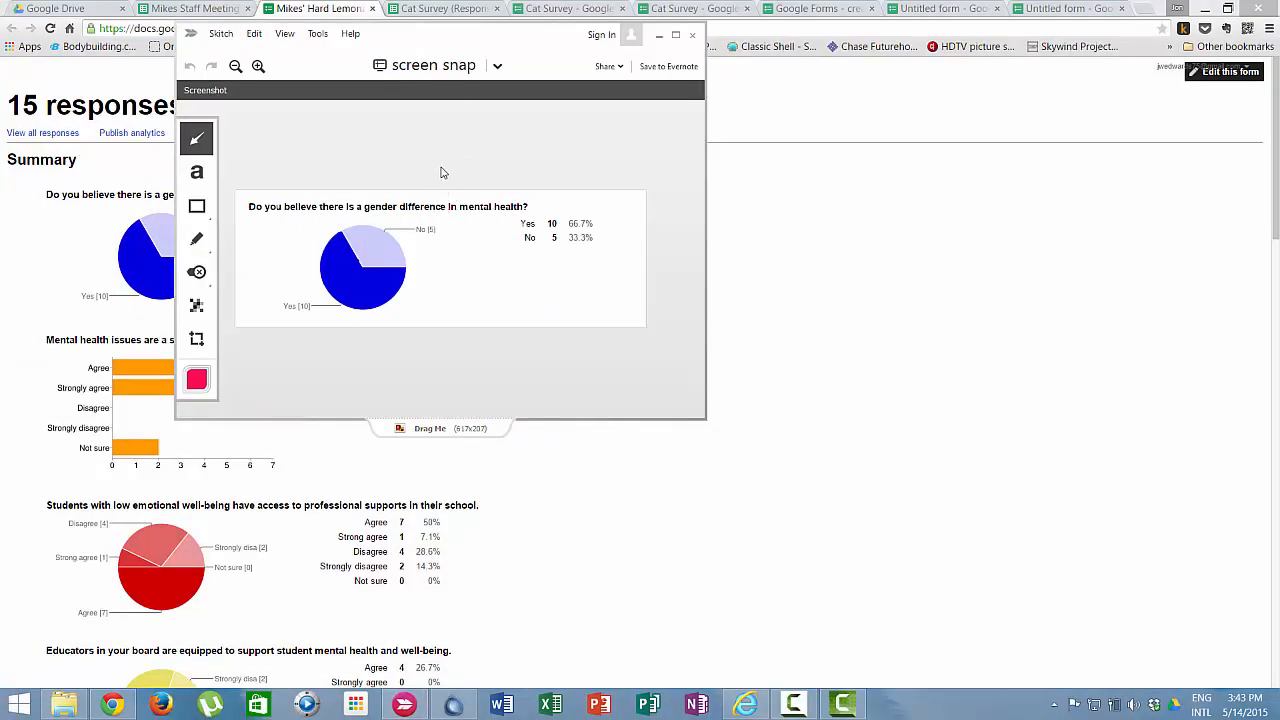
- Copy the captured chart and paste it into a new blank Word document
left_click(256, 35)
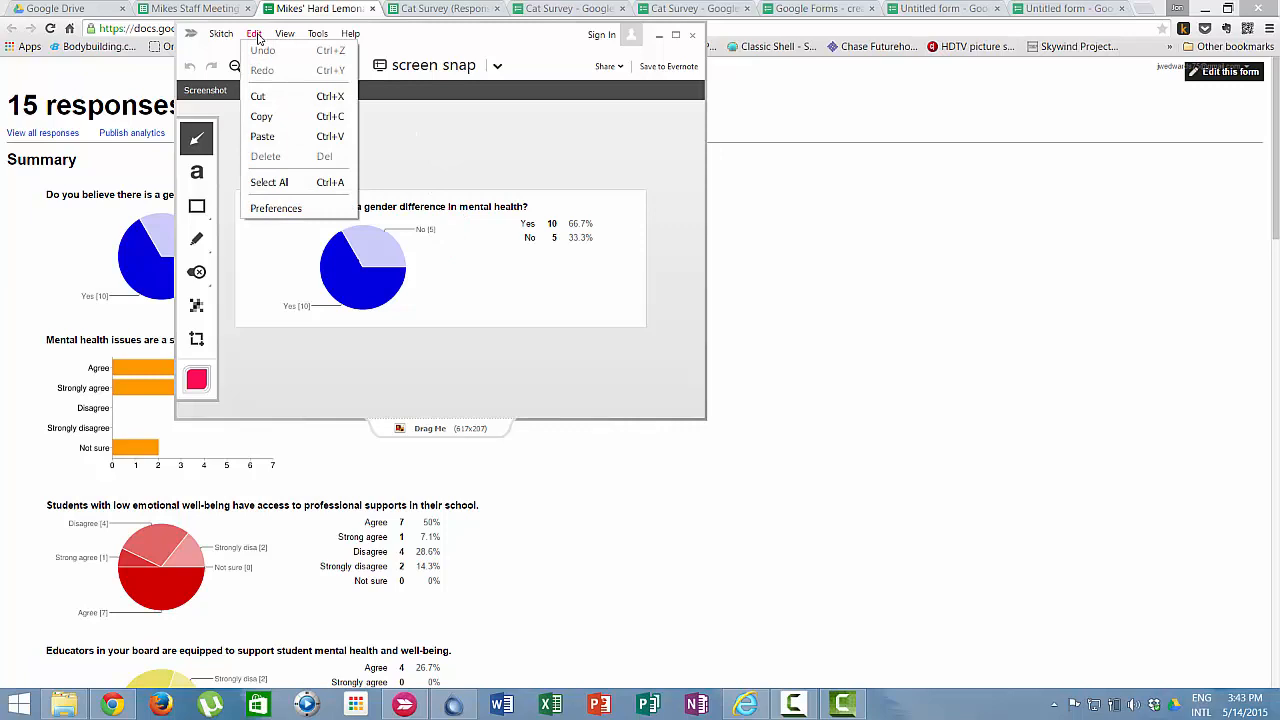
left_click(279, 124)
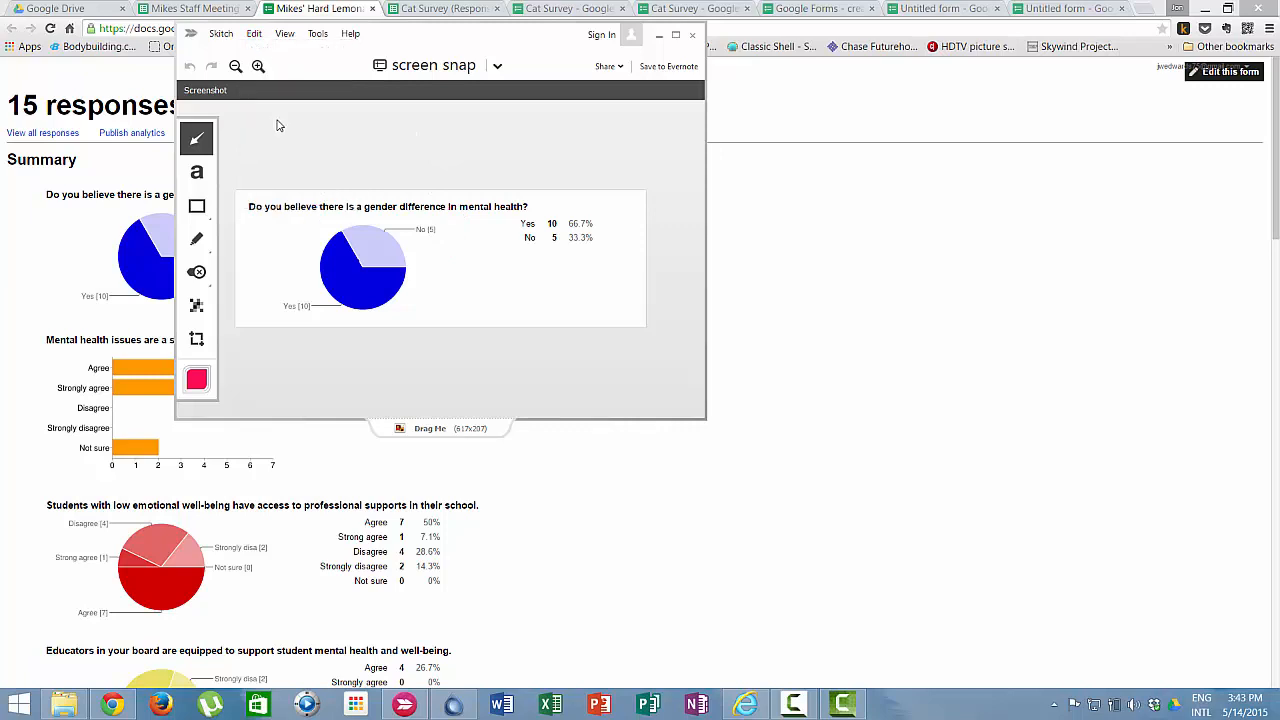
left_click(502, 705)
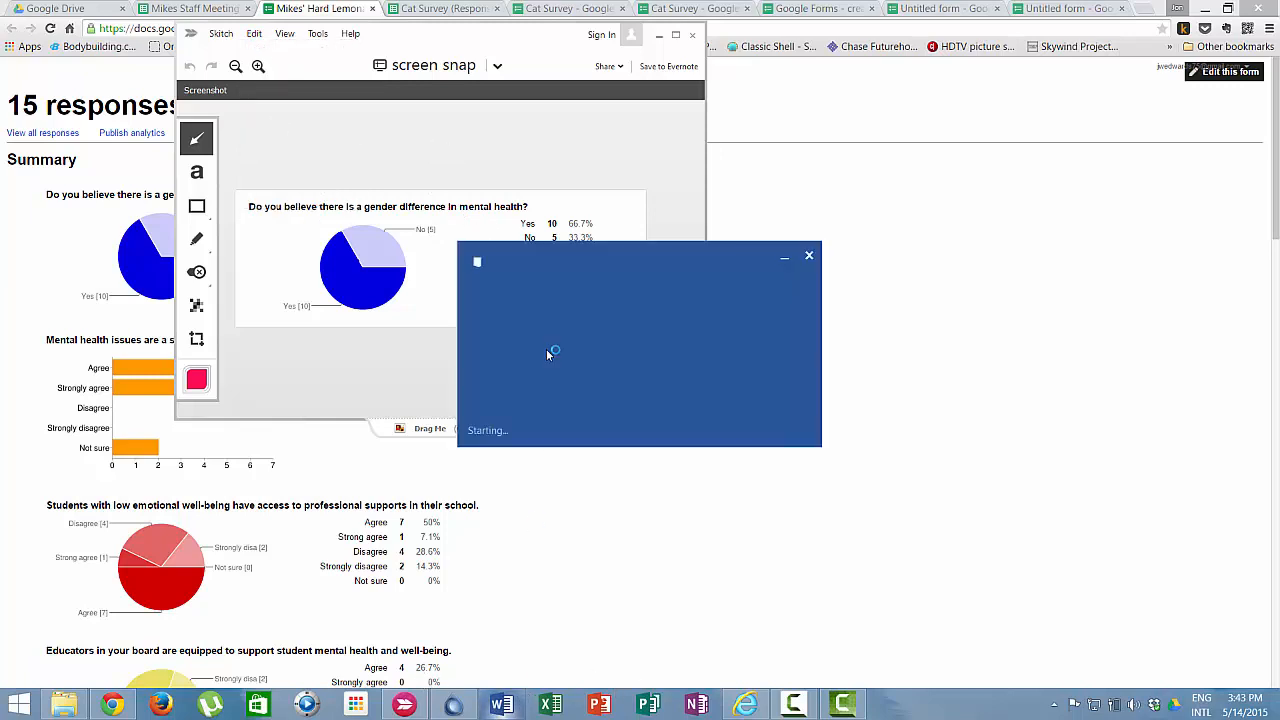
left_click(721, 340)
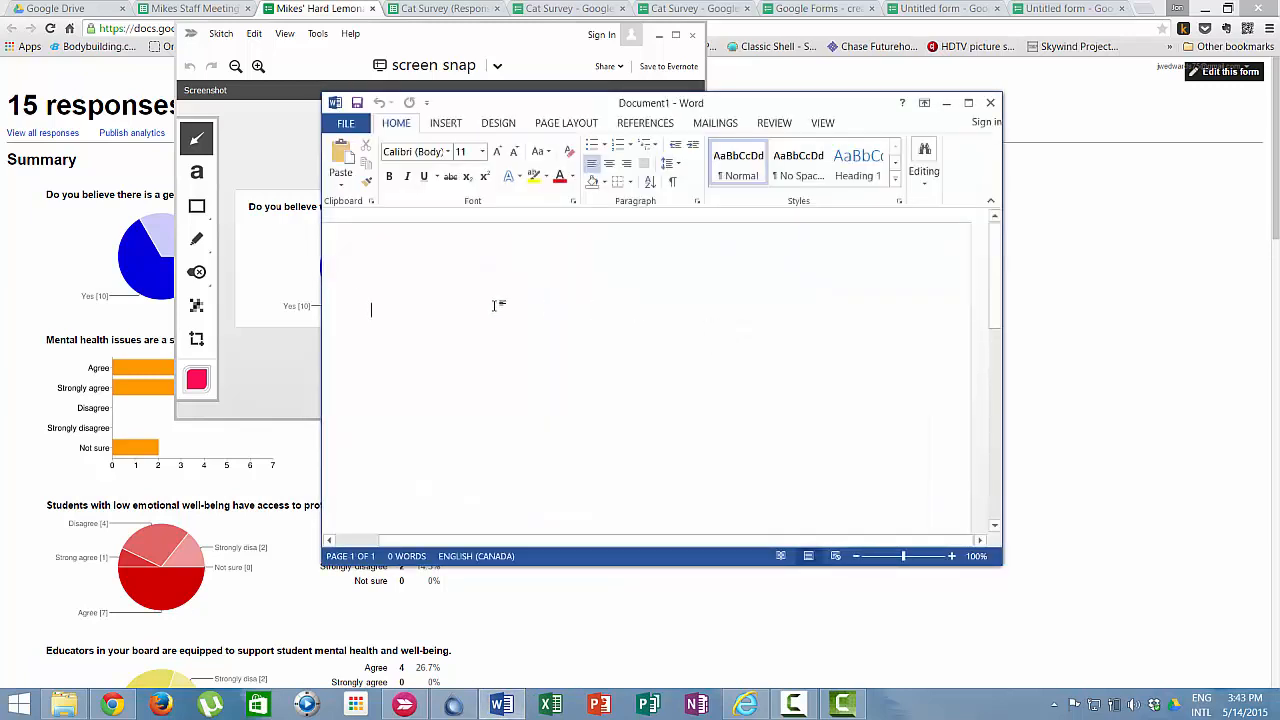
right_click(480, 311)
left_click(516, 382)
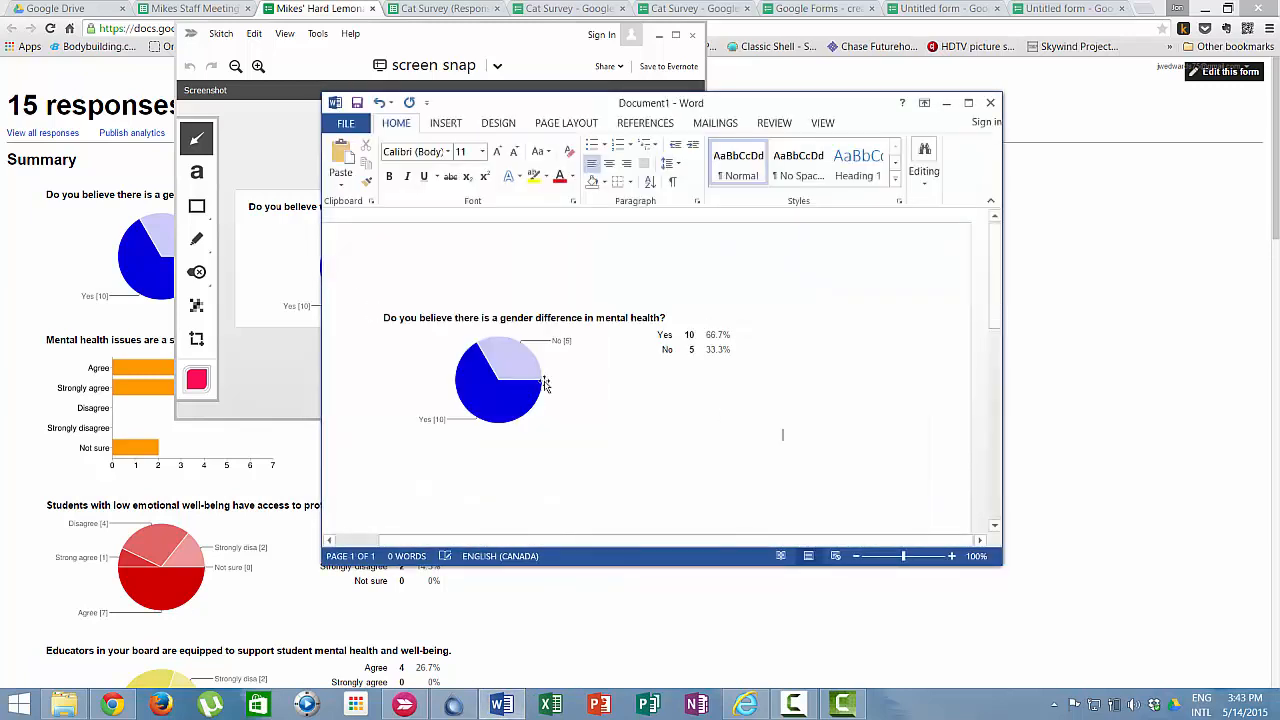